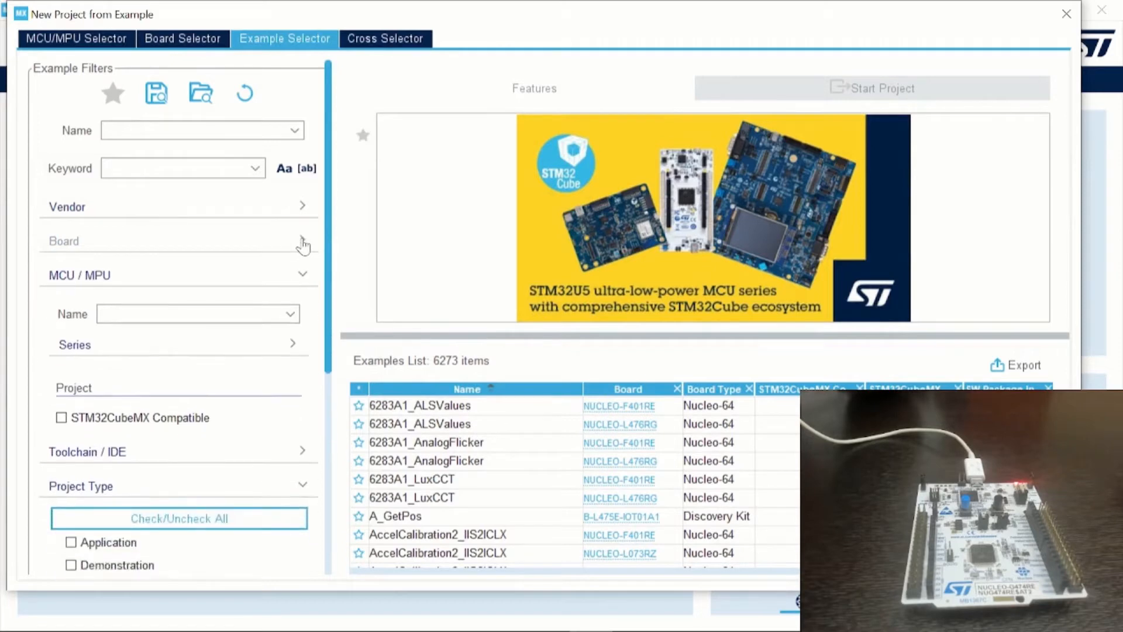
# Filter the example list to Nucleo-64 boards and the STM32G4 series
pyautogui.click(294, 312)
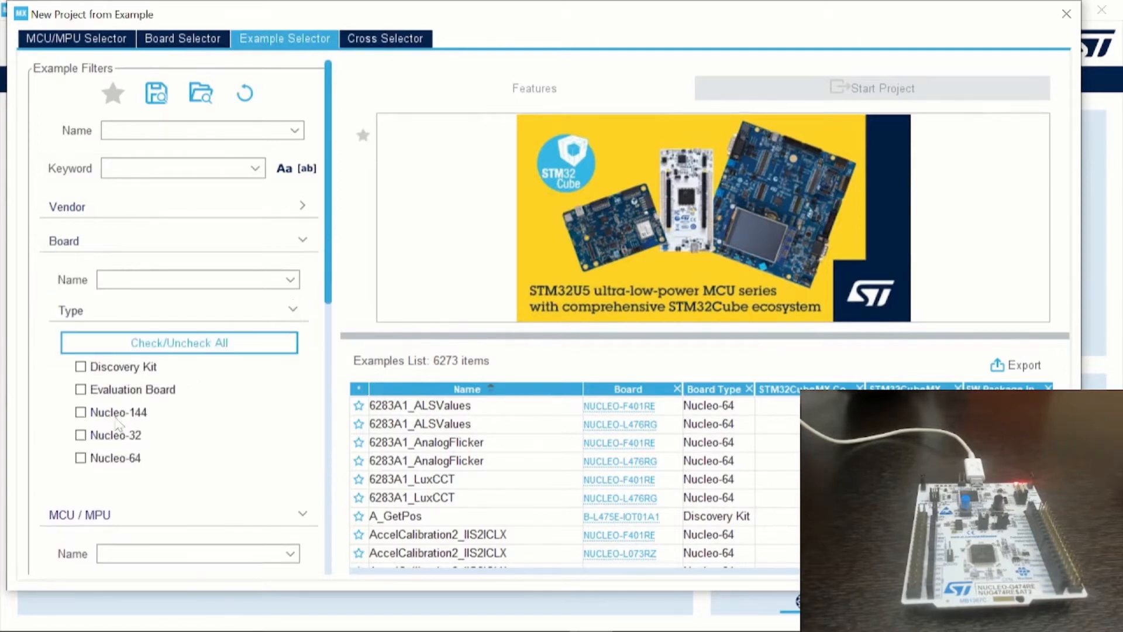
pyautogui.click(79, 458)
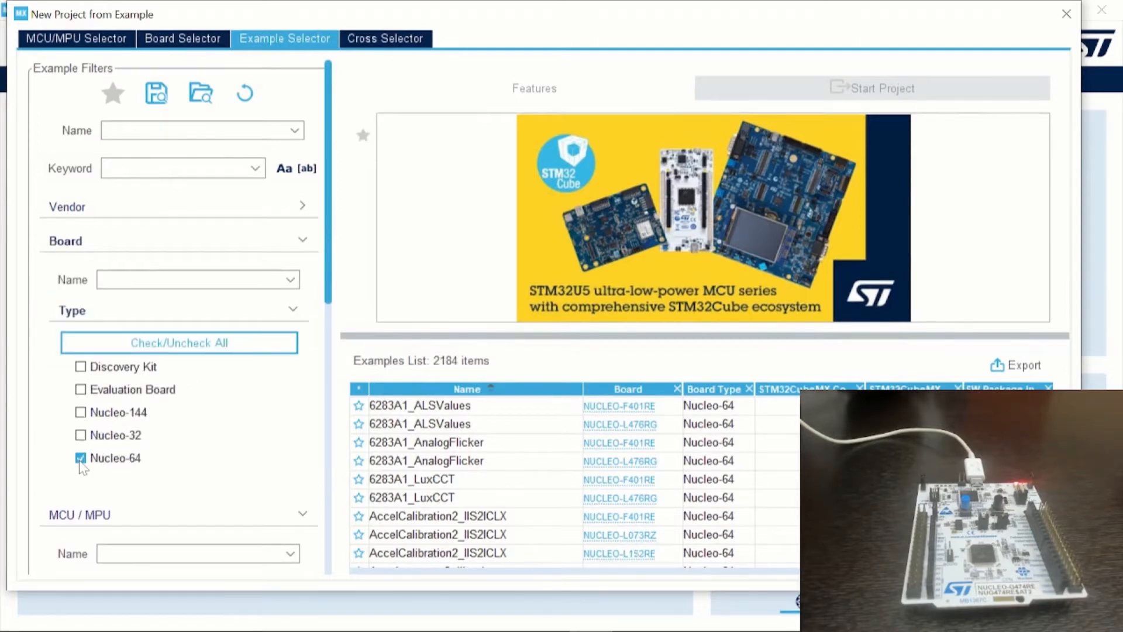
pyautogui.scroll(-2, 269, 467)
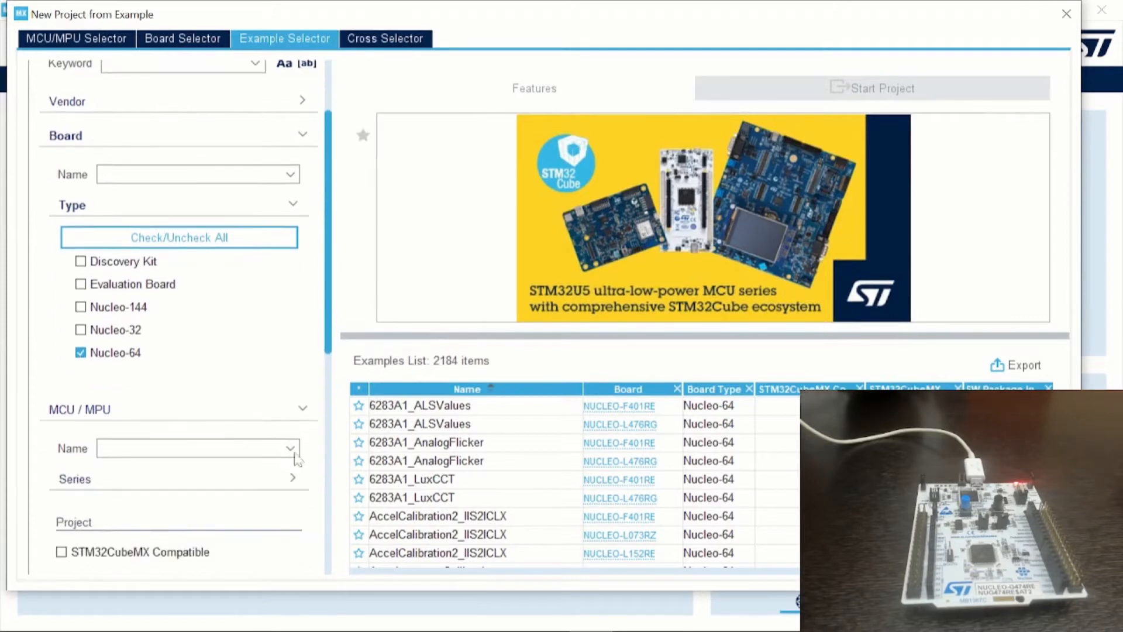
pyautogui.click(302, 410)
pyautogui.click(303, 414)
pyautogui.click(288, 476)
pyautogui.scroll(-2, 176, 498)
pyautogui.click(81, 521)
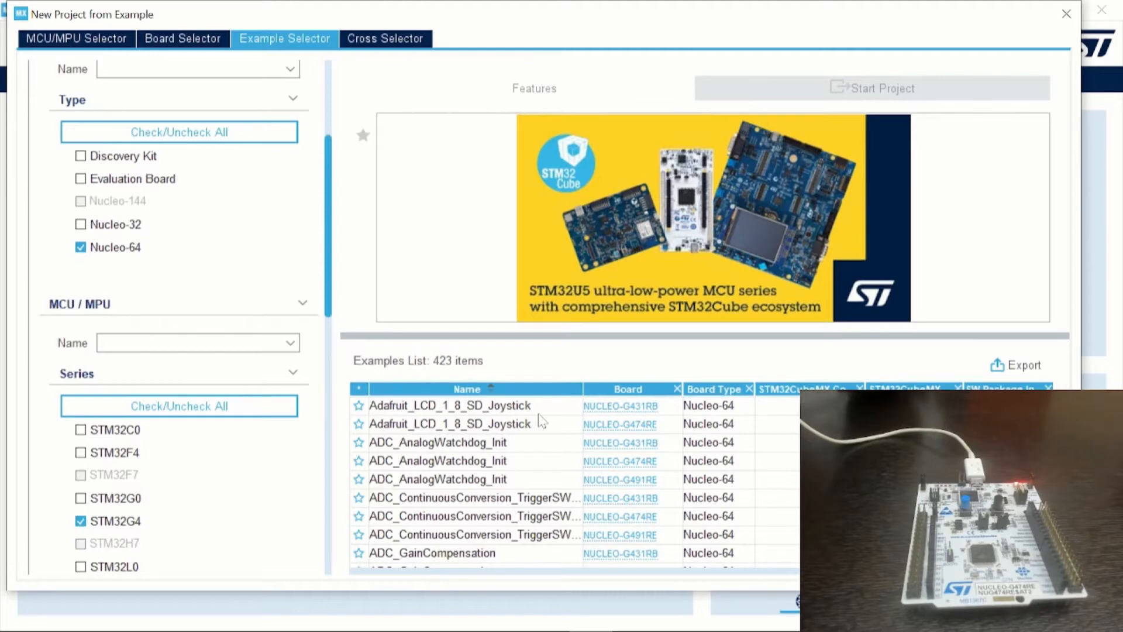
# Browse the filtered examples and view the details of the first DAC_GenerateConstantSignal_TriggerSW example for NUCLEO-G431RB
pyautogui.scroll(-10, 543, 420)
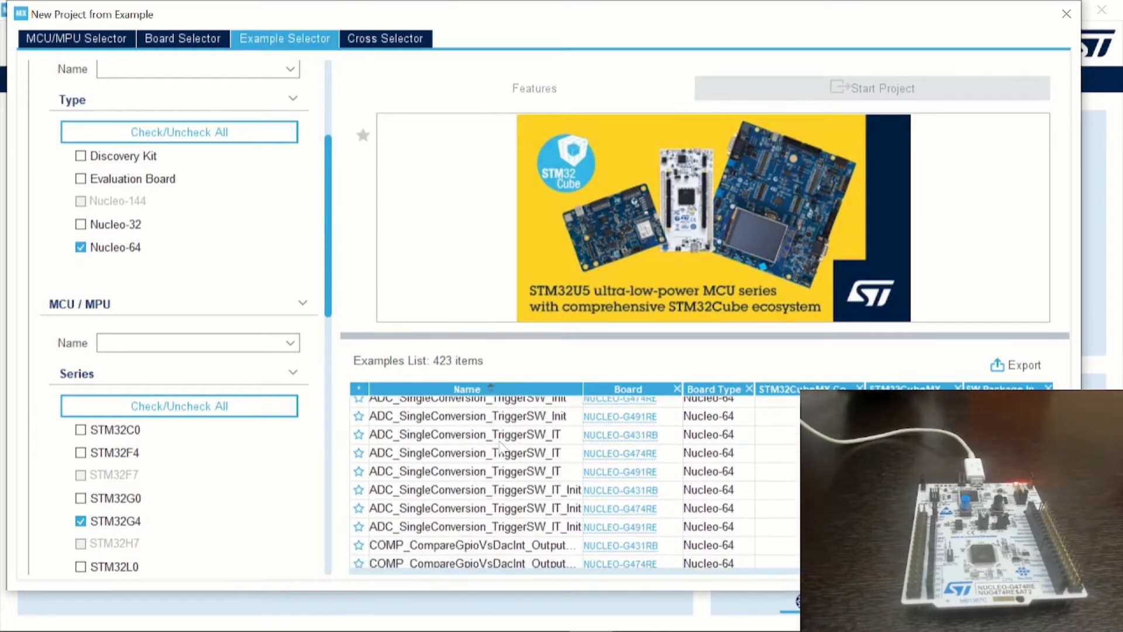
pyautogui.scroll(-3, 485, 477)
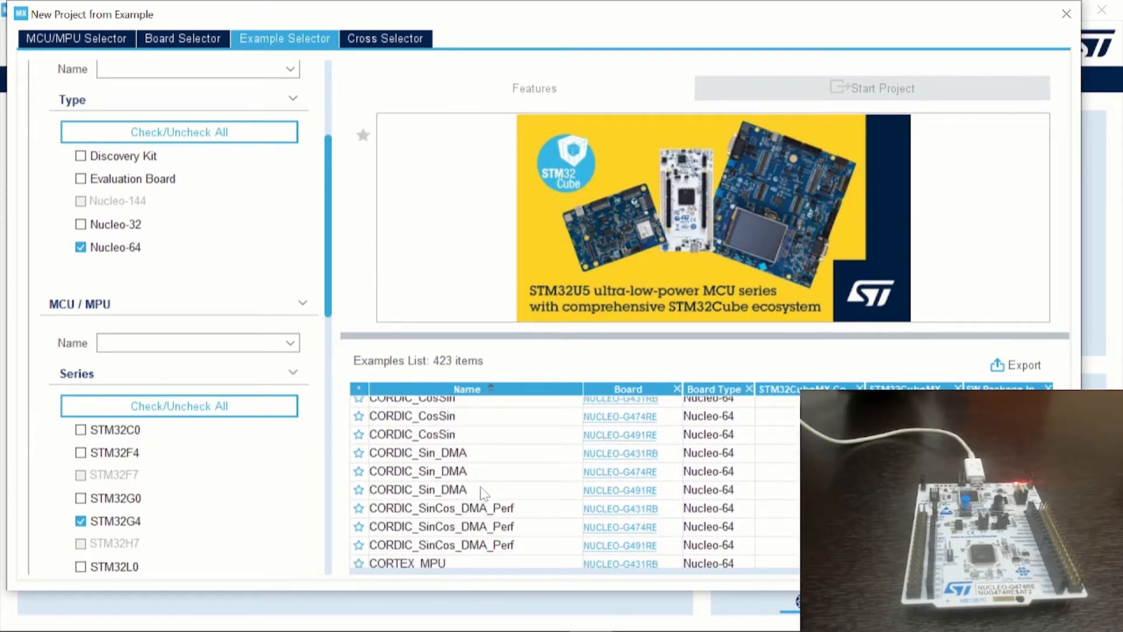
pyautogui.scroll(-9, 460, 477)
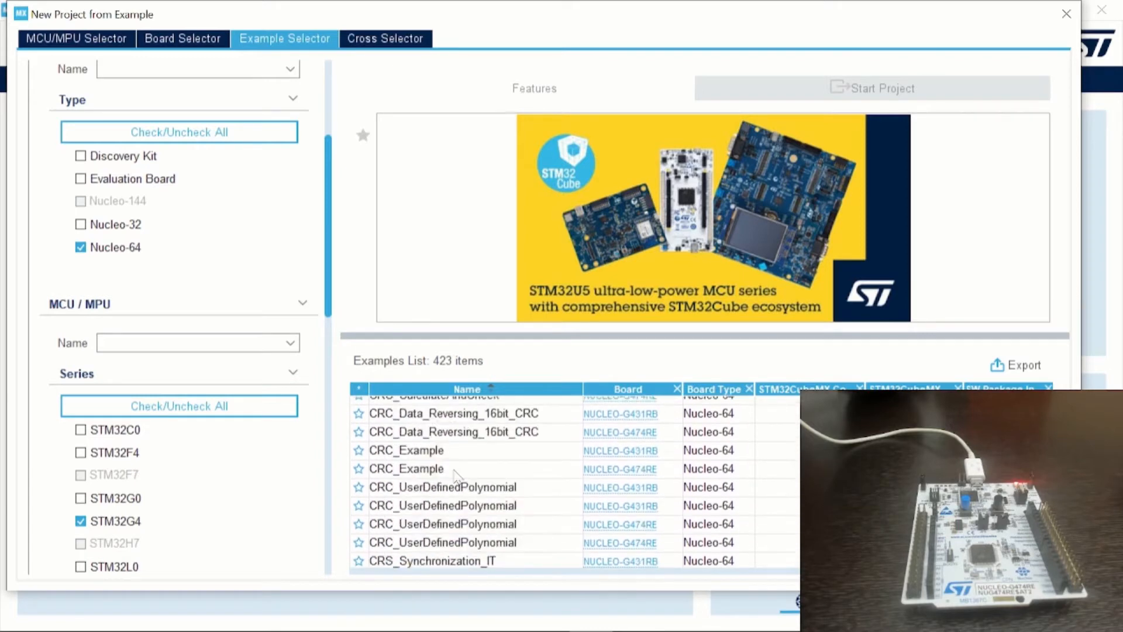
pyautogui.scroll(-3, 457, 475)
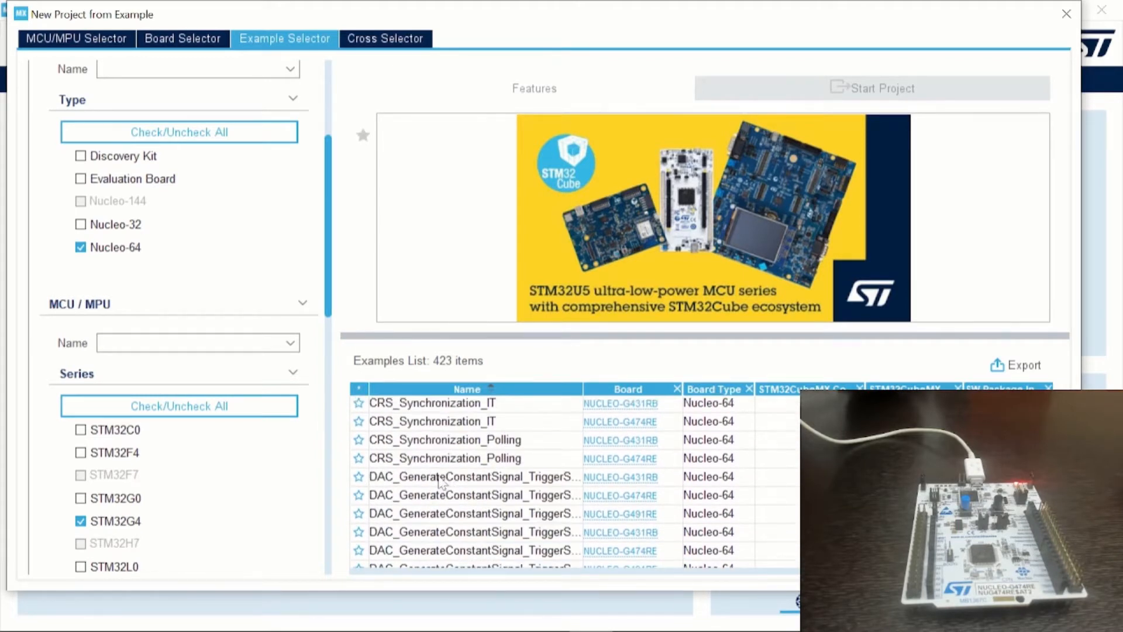
pyautogui.click(440, 479)
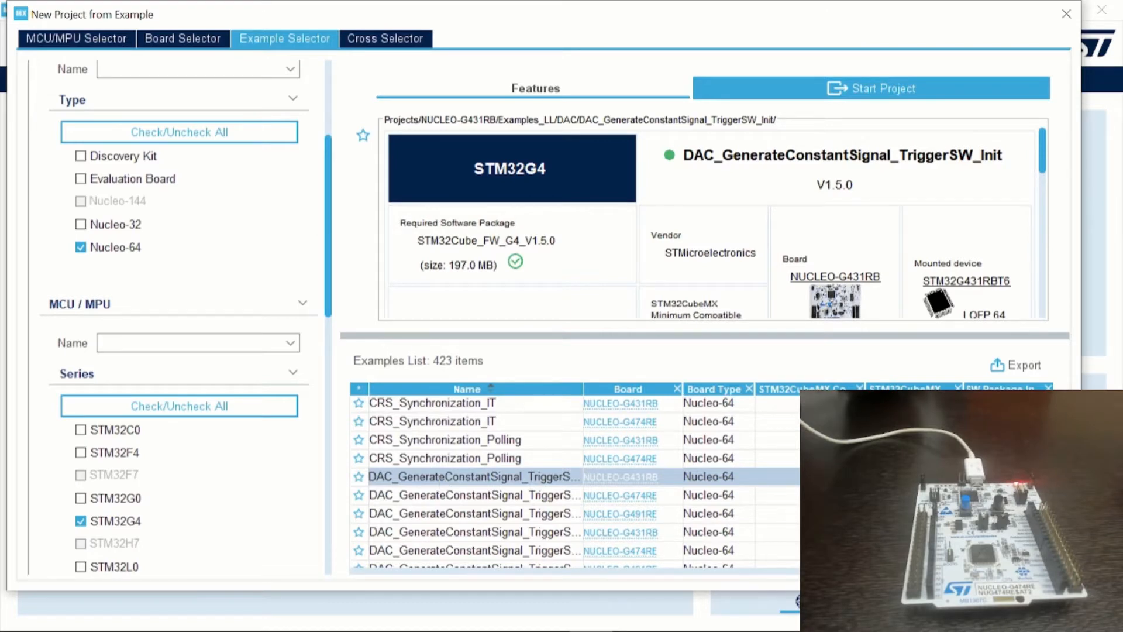
# Switch to File Explorer and open the NUCLEO-G474RE Examples folder under Projects in STM32Cube_FW_G4_V1.5.0
pyautogui.click(504, 613)
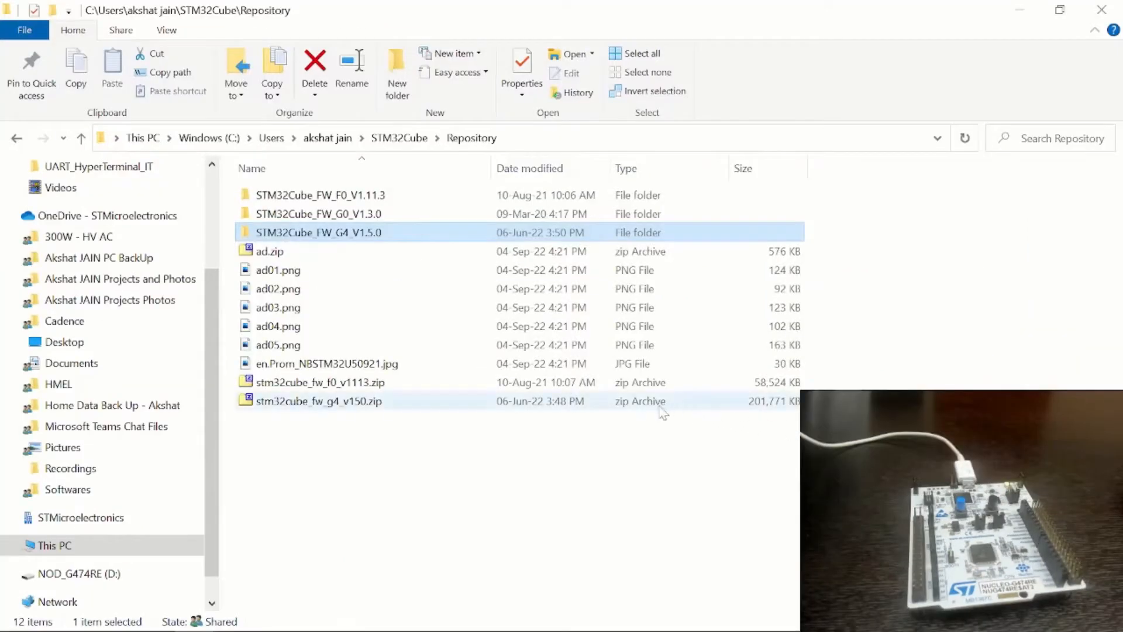
pyautogui.doubleClick(389, 238)
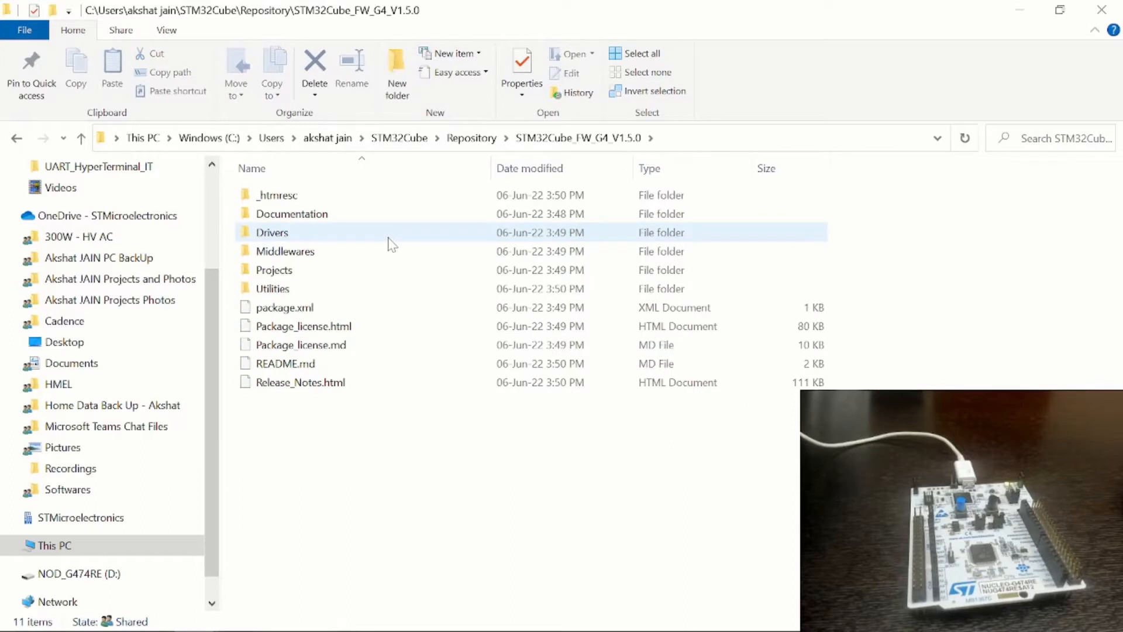
pyautogui.doubleClick(342, 270)
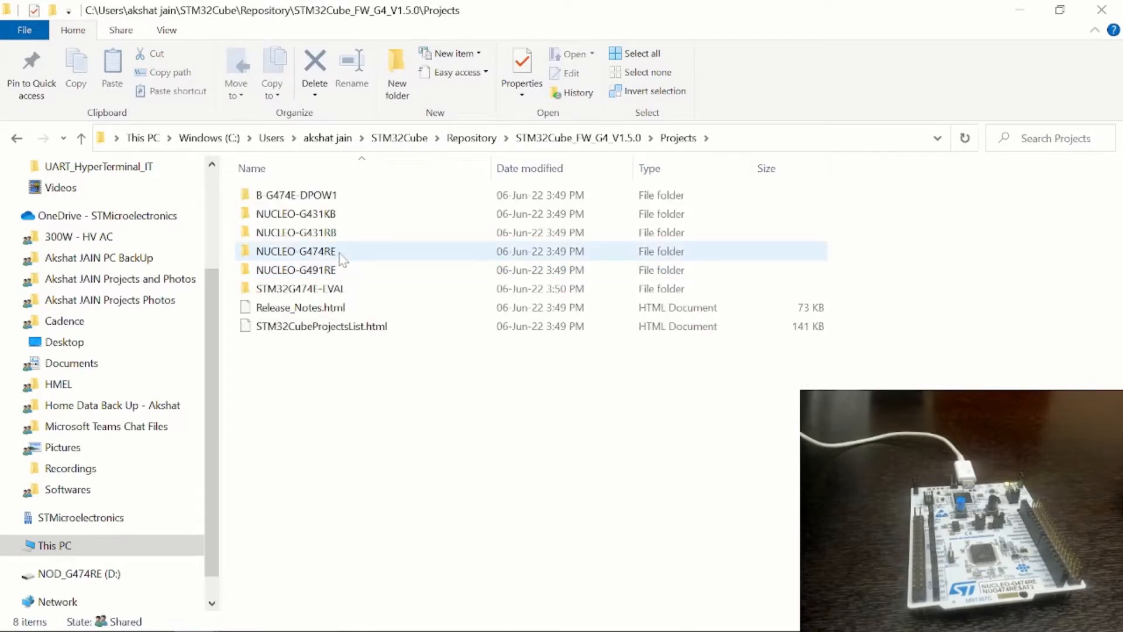
pyautogui.doubleClick(340, 254)
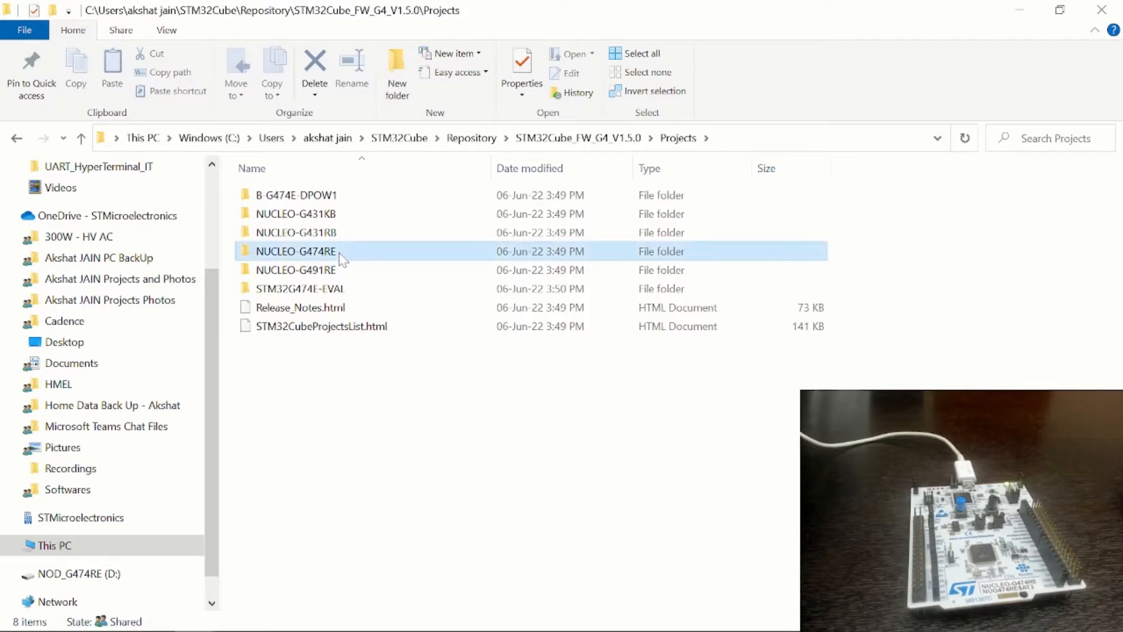
pyautogui.doubleClick(328, 236)
# Open the UART_HyperTerminal_IT example folder inside the UART examples
pyautogui.scroll(-1, 317, 412)
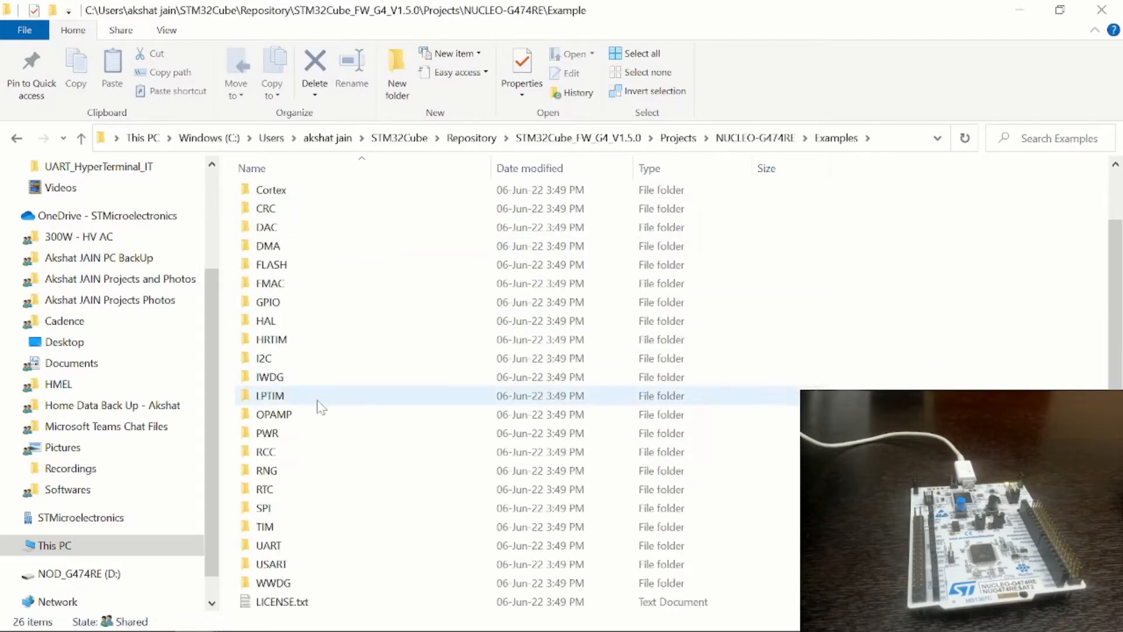
pyautogui.click(301, 549)
pyautogui.doubleClick(303, 552)
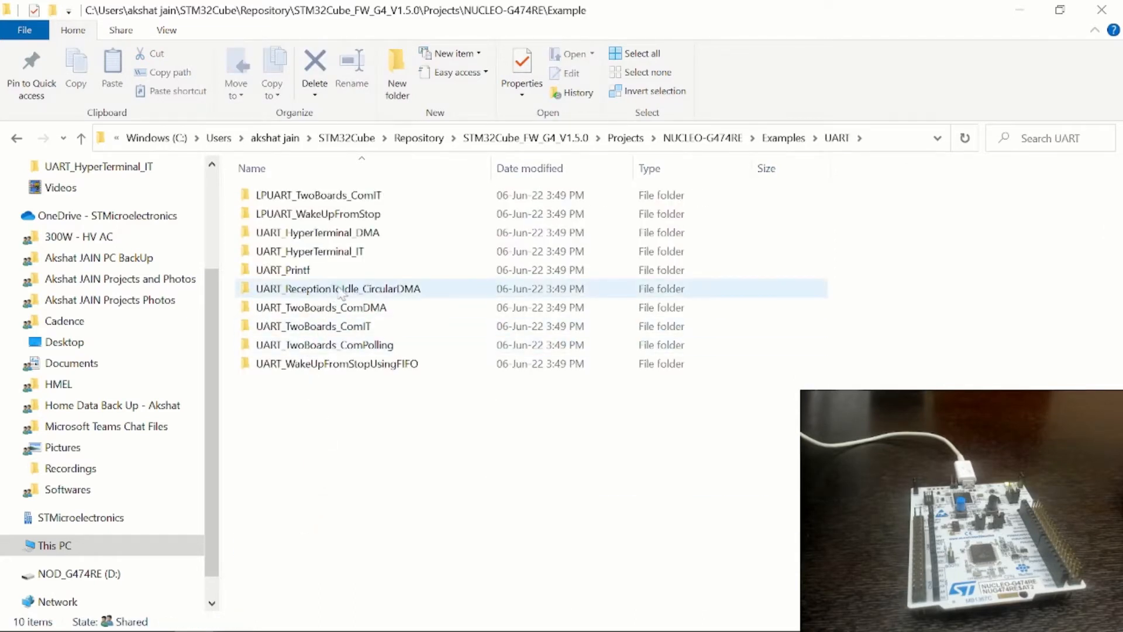
pyautogui.doubleClick(378, 256)
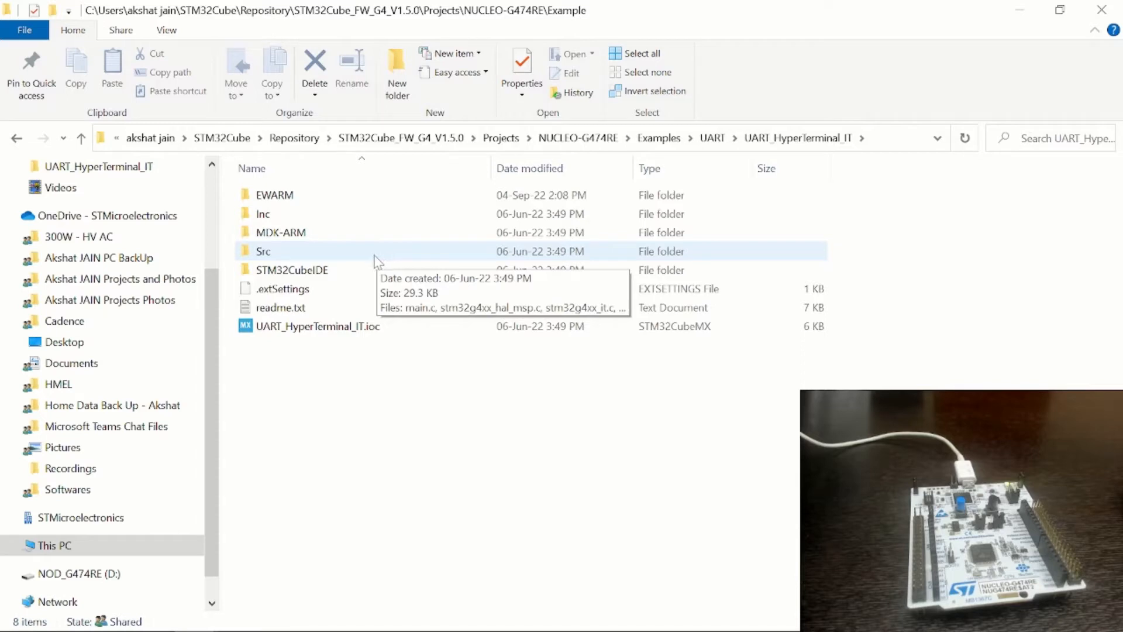
# Read the example's readme.txt in a maximized window, highlight the UART configuration section, and close the file
pyautogui.doubleClick(319, 308)
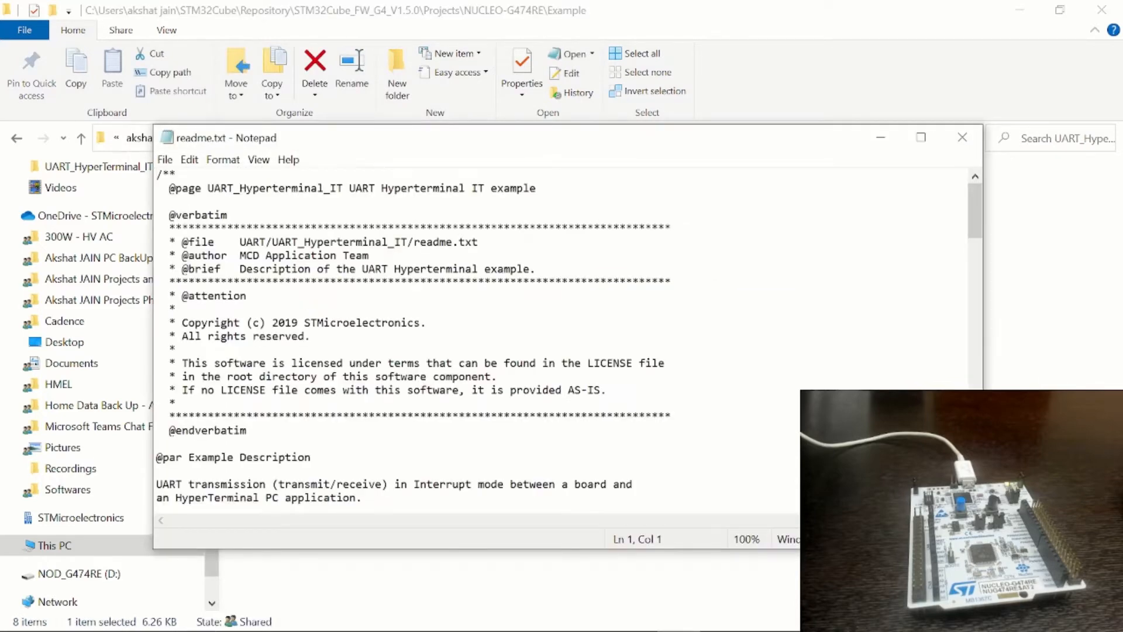
pyautogui.click(921, 137)
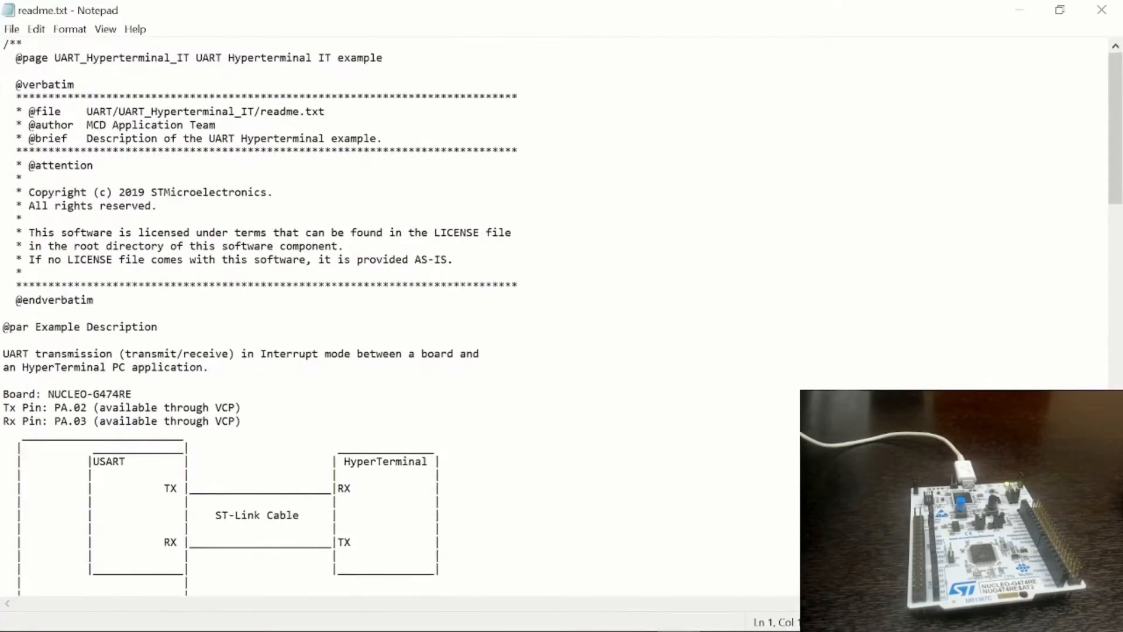
pyautogui.scroll(-8, 562, 316)
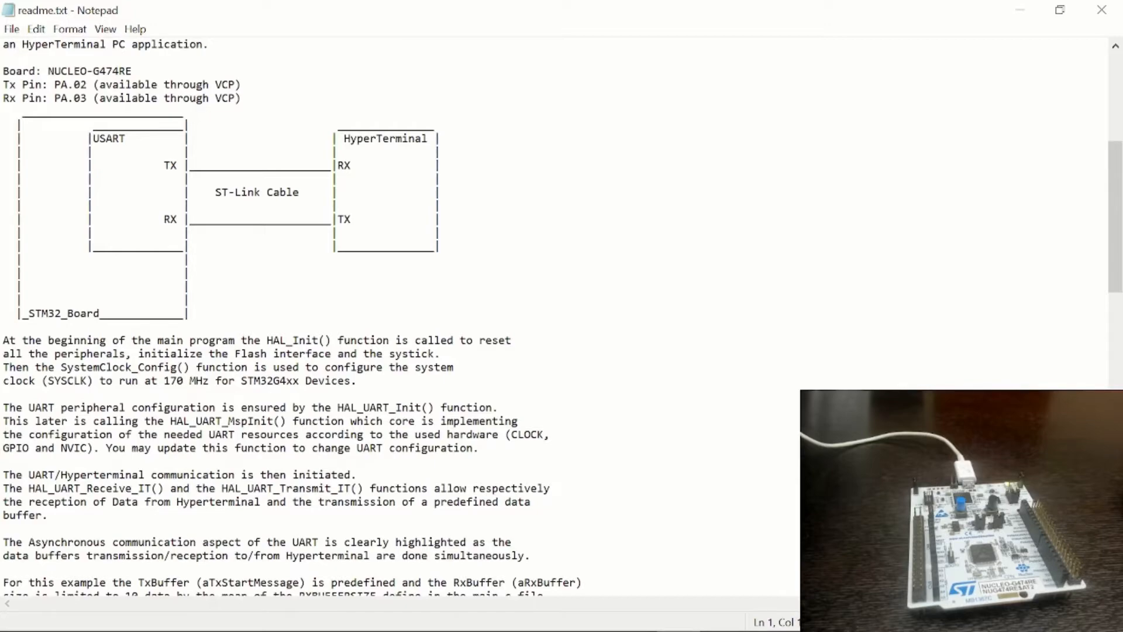
pyautogui.scroll(-5, 562, 316)
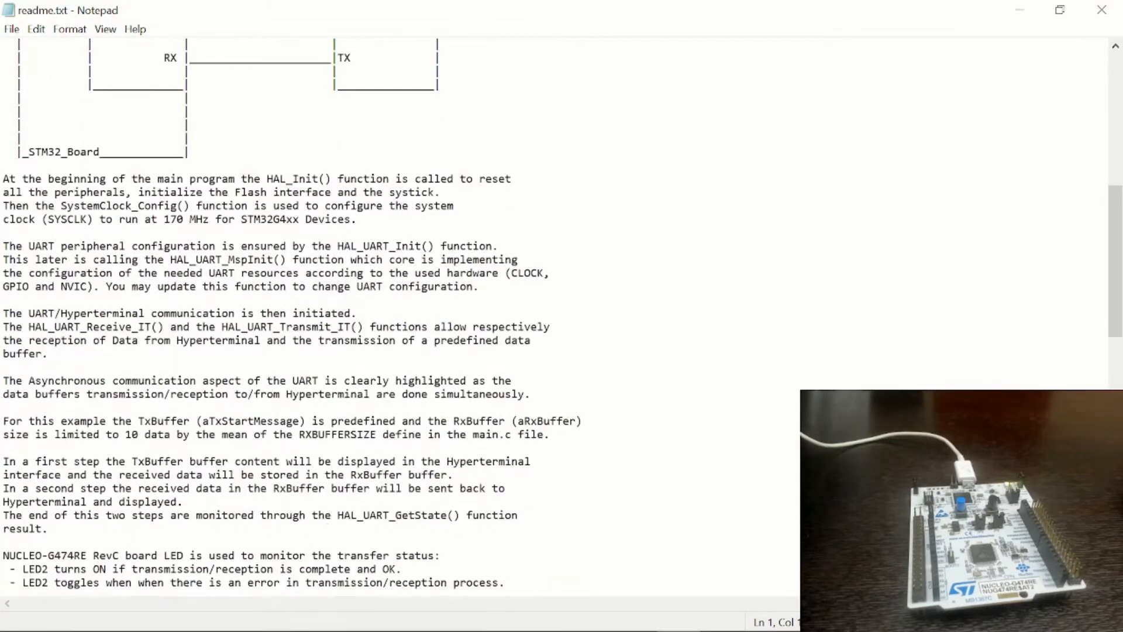
pyautogui.scroll(-5, 562, 316)
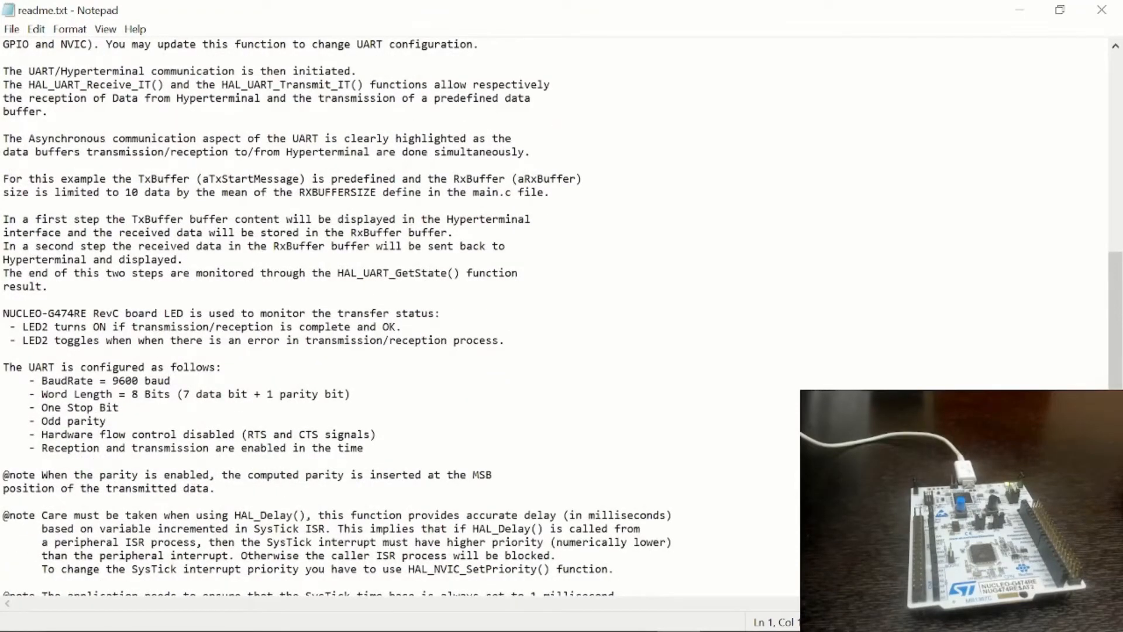
pyautogui.moveTo(364, 448); pyautogui.dragTo(3, 367)
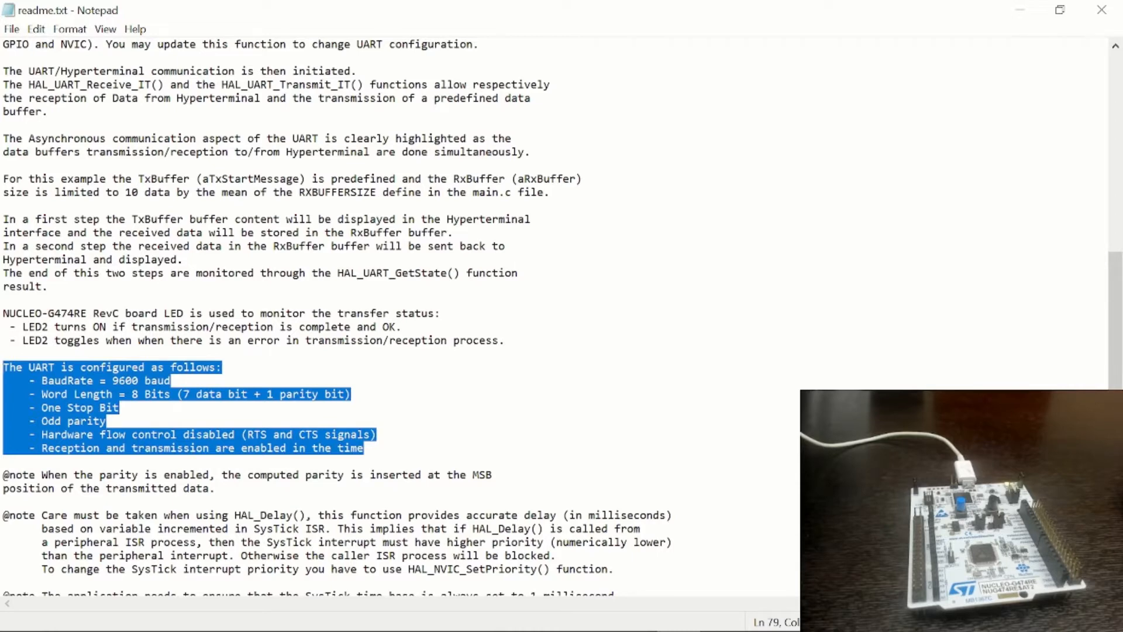
pyautogui.click(1101, 10)
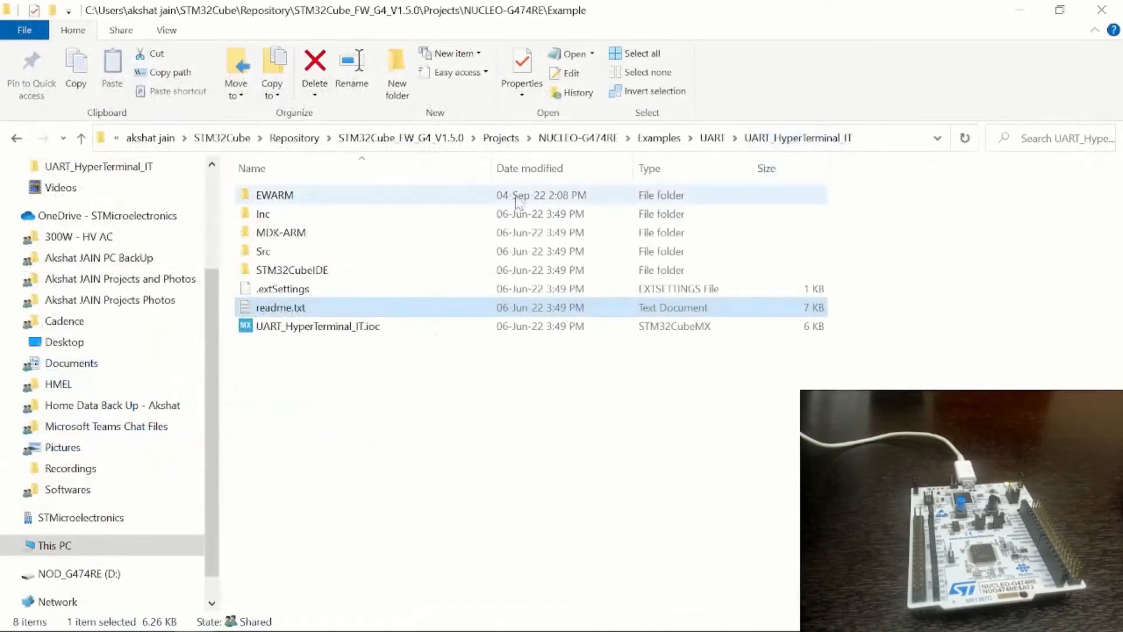
# Open the example's EWARM folder and copy its full path
pyautogui.doubleClick(515, 201)
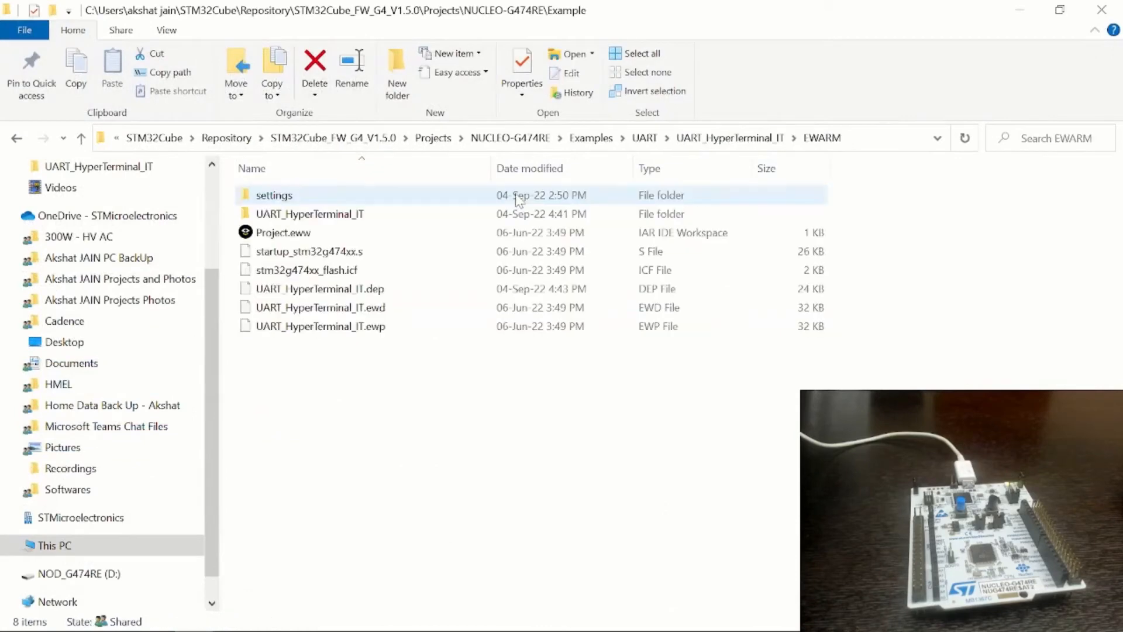
pyautogui.click(870, 146)
pyautogui.hotkey('alt', 'Tab')
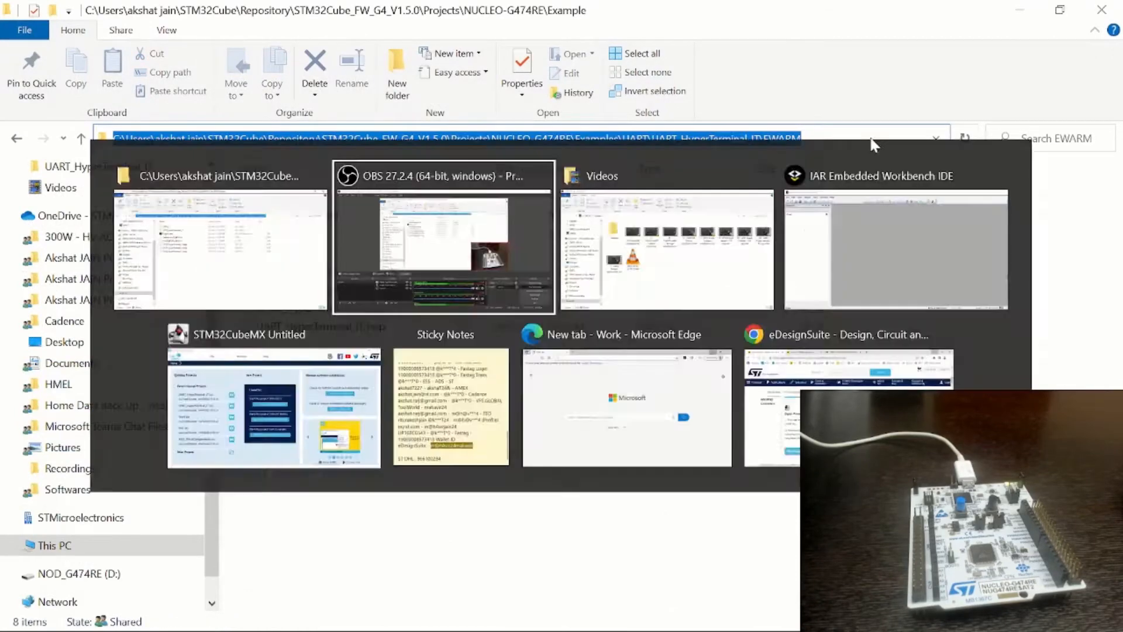
pyautogui.hotkey('alt', 'Tab')
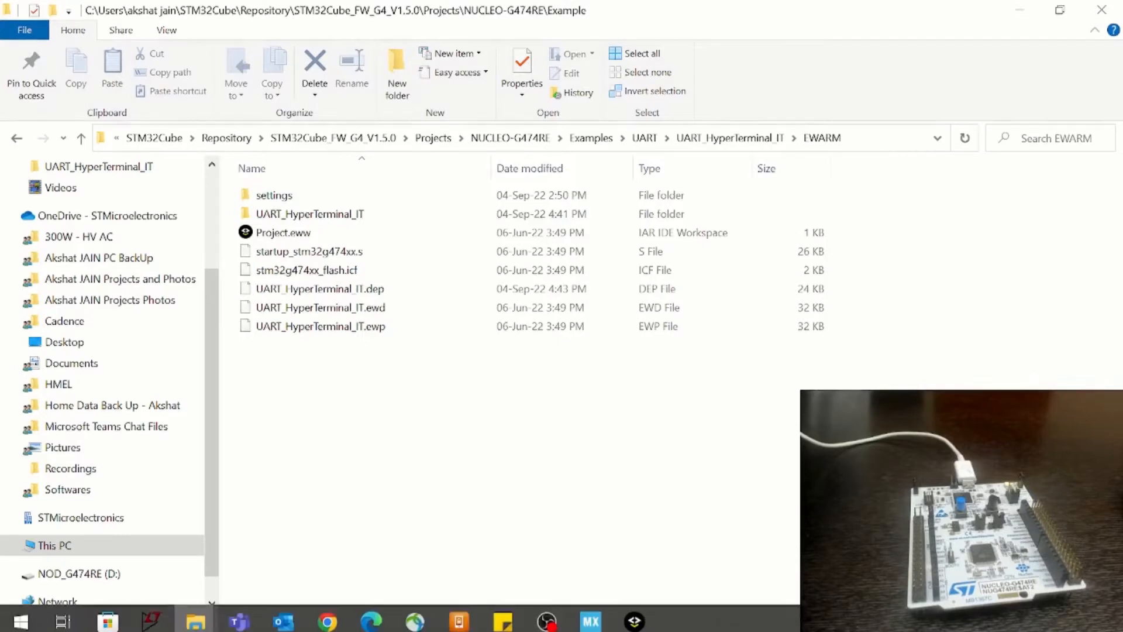
# Switch to IAR Embedded Workbench and open the Project.eww workspace from the example's EWARM folder
pyautogui.click(634, 614)
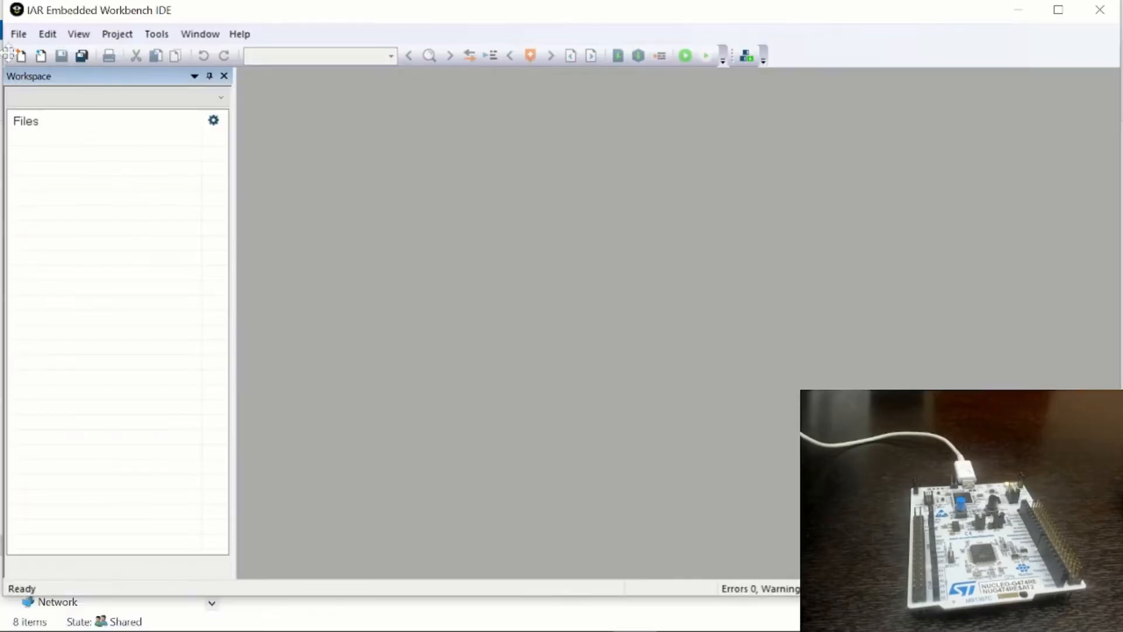
pyautogui.click(19, 33)
pyautogui.click(54, 117)
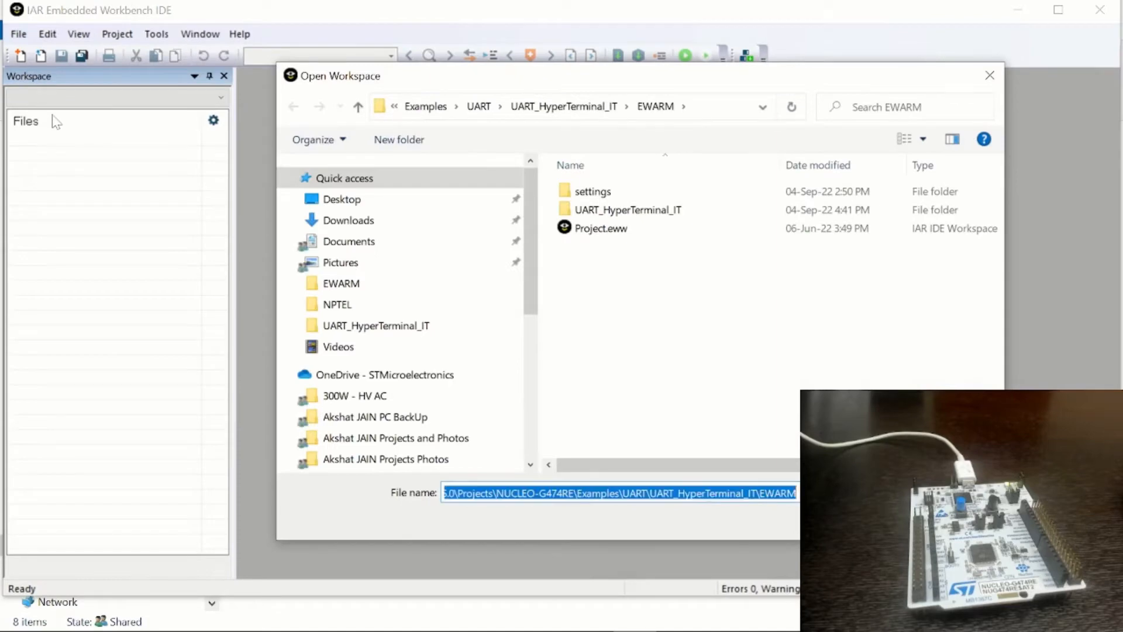
pyautogui.doubleClick(595, 231)
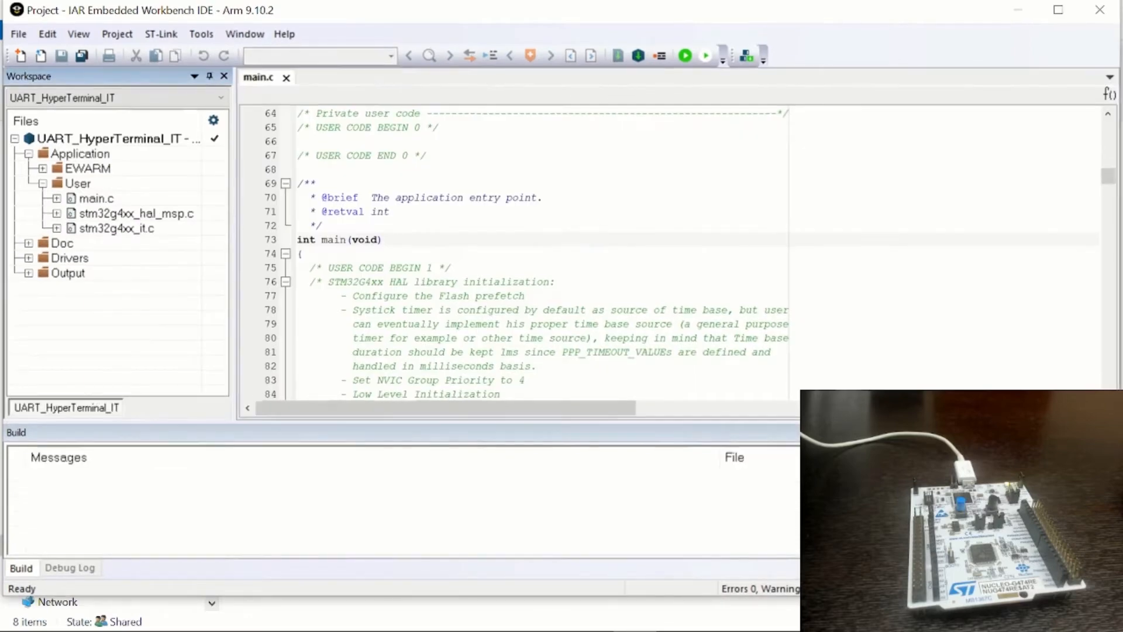
# Download the UART_HyperTerminal_IT project to the board with a debug session, and end the session
pyautogui.click(686, 56)
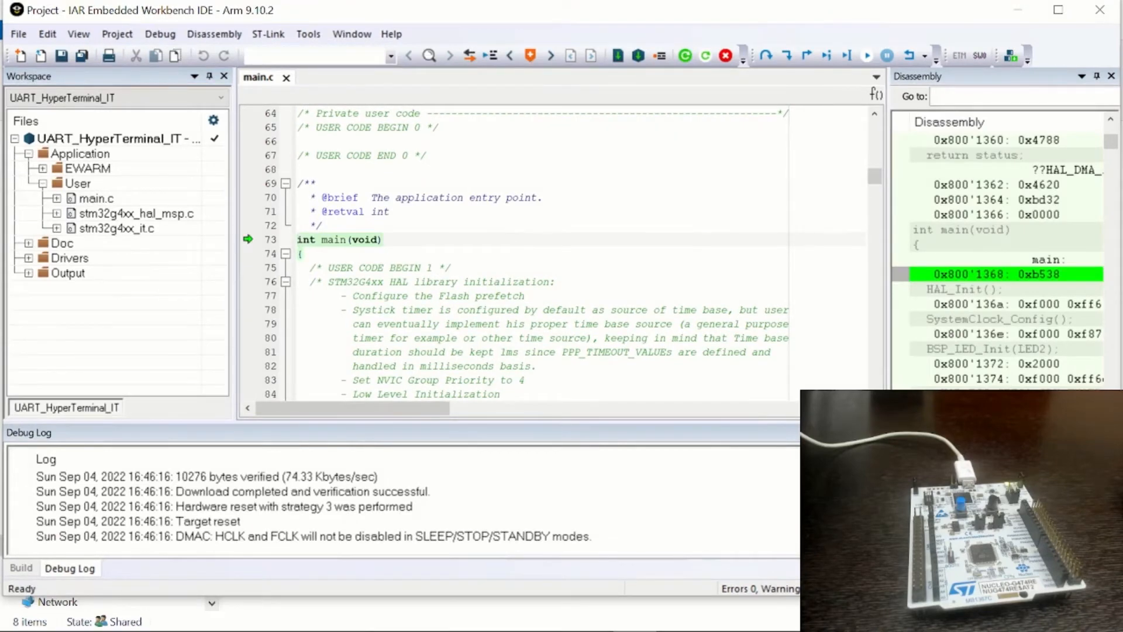
pyautogui.click(727, 57)
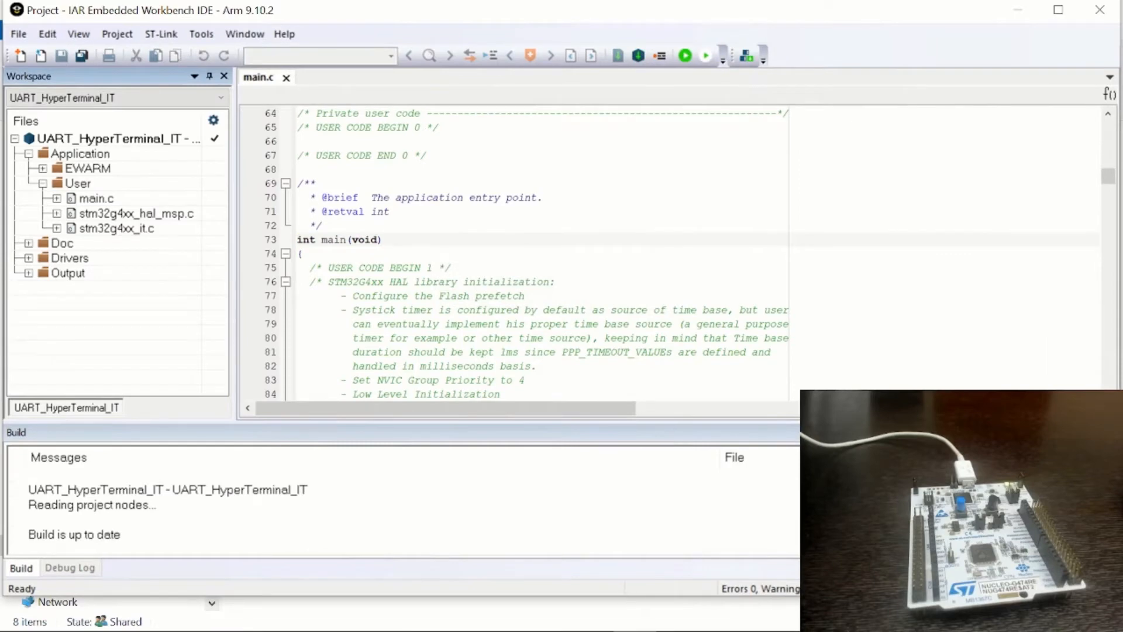
# Launch Tera Term and open a serial connection on COM5, the STMicroelectronics STLink Virtual COM Port
pyautogui.moveTo(623, 629)
pyautogui.click(12, 628)
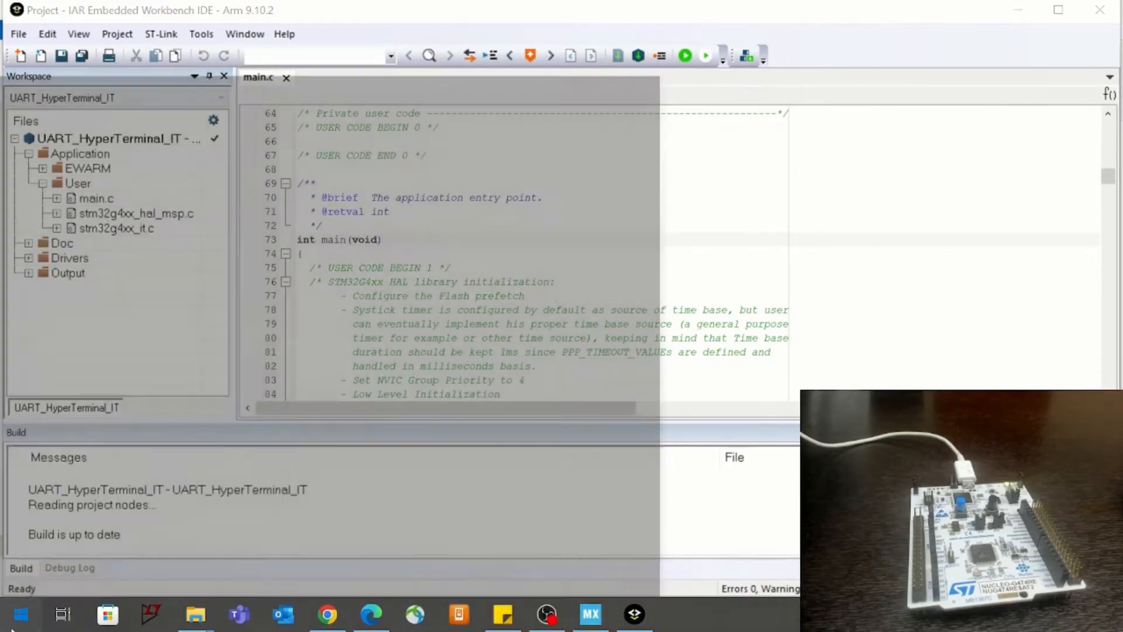
pyautogui.write('tera')
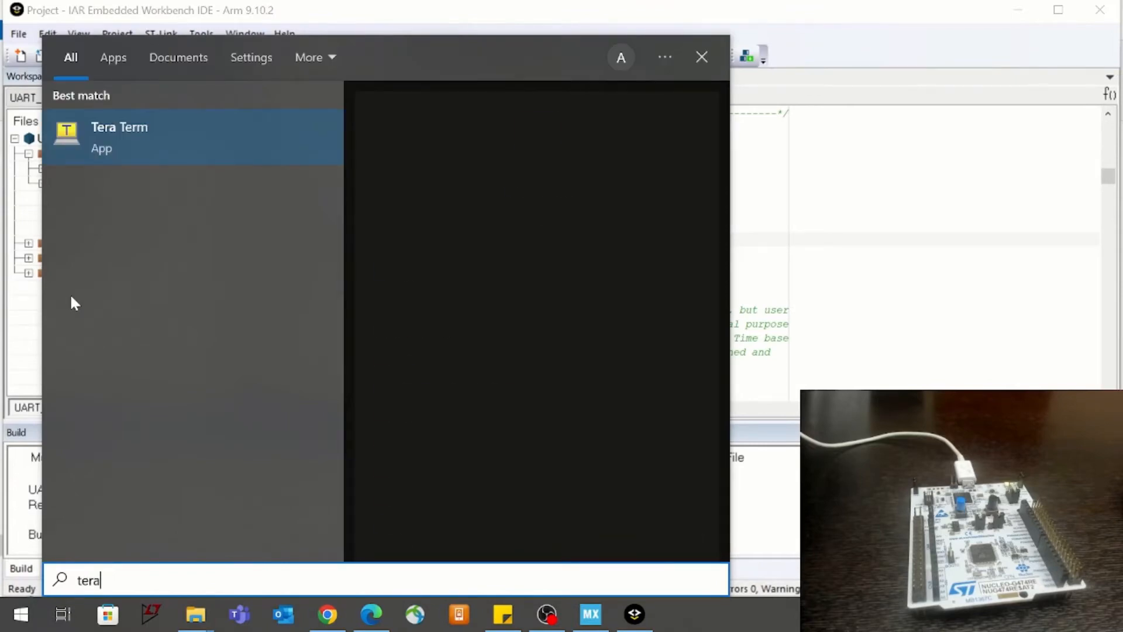
pyautogui.click(155, 149)
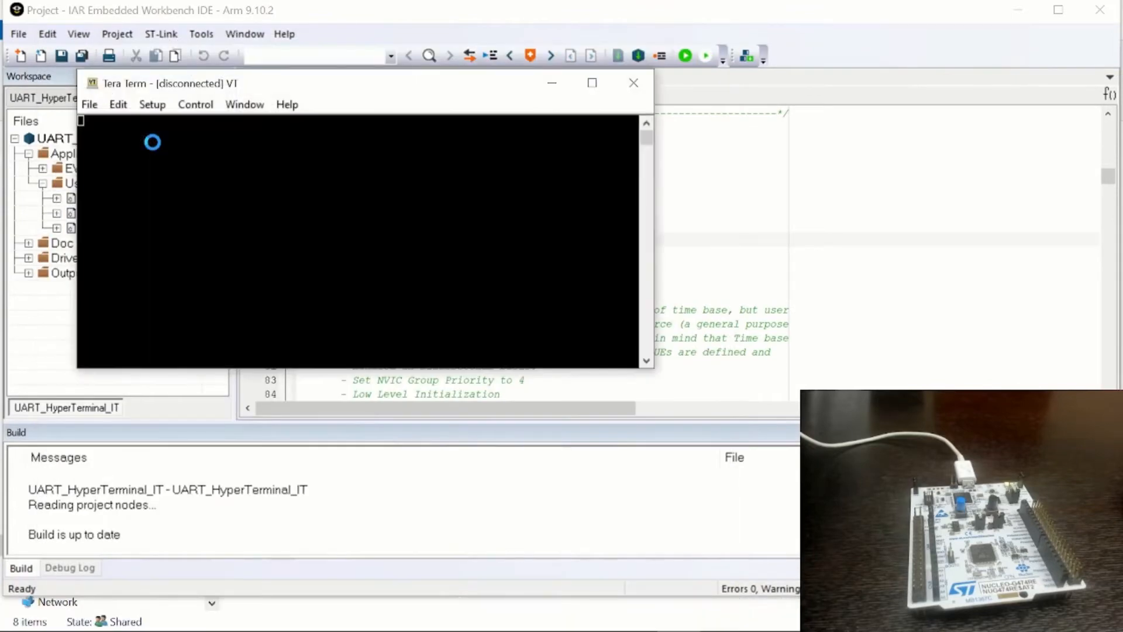
pyautogui.click(157, 297)
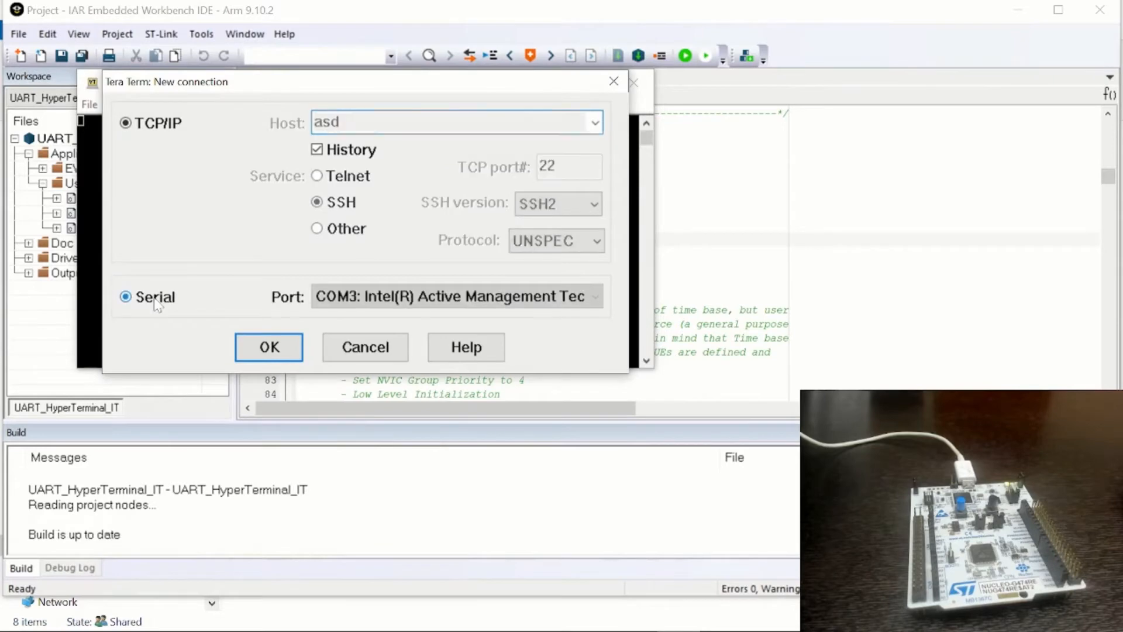
pyautogui.click(365, 303)
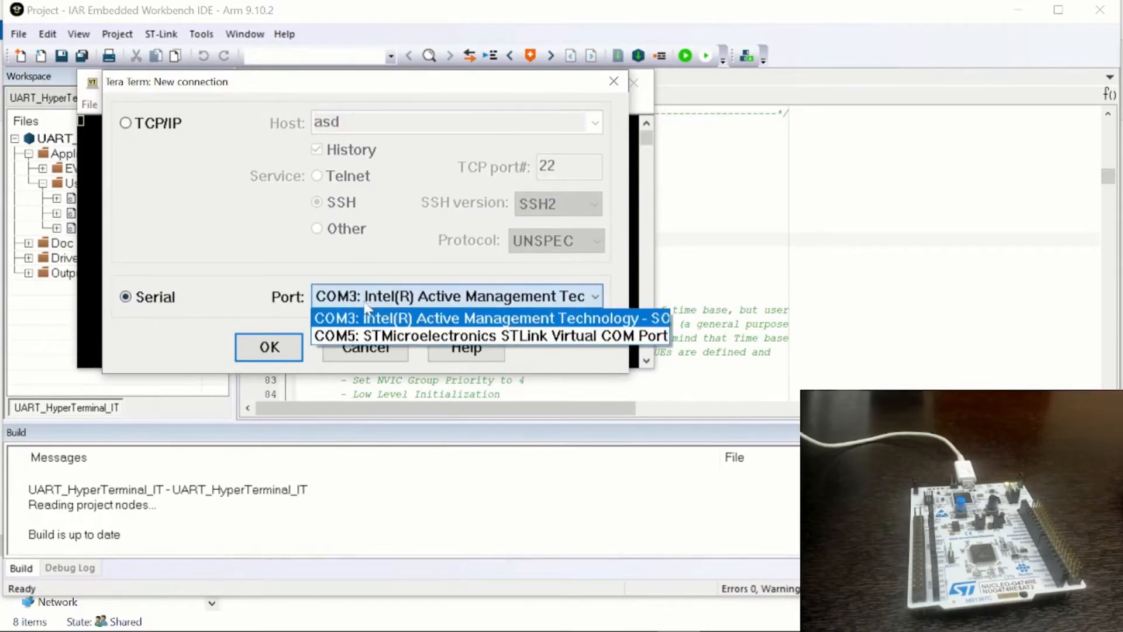
pyautogui.click(365, 334)
pyautogui.click(269, 347)
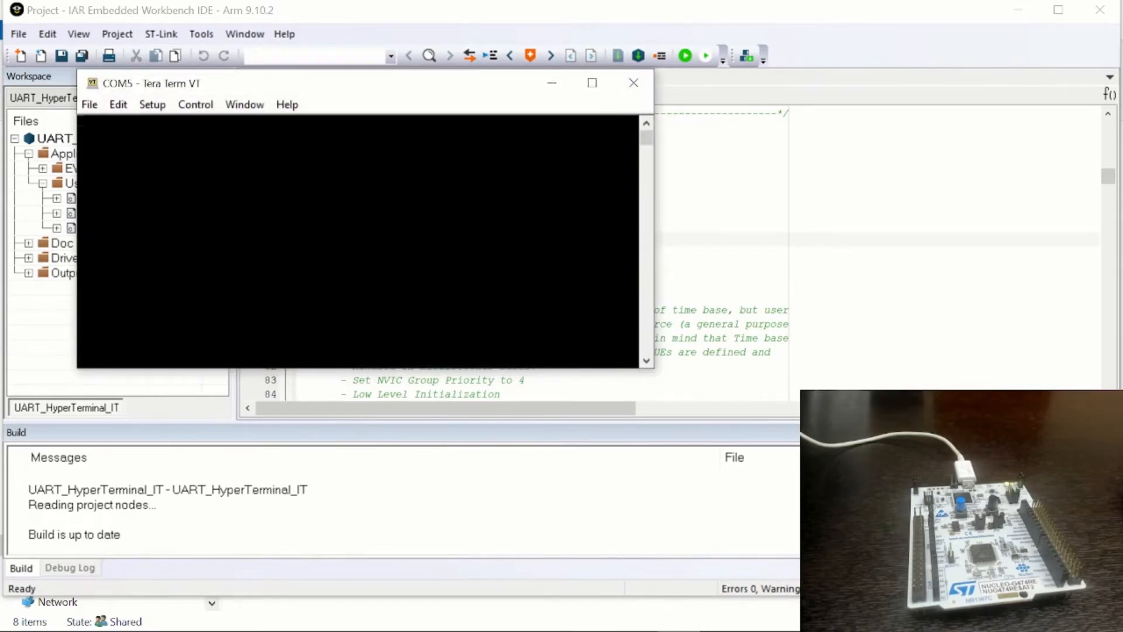
pyautogui.click(158, 109)
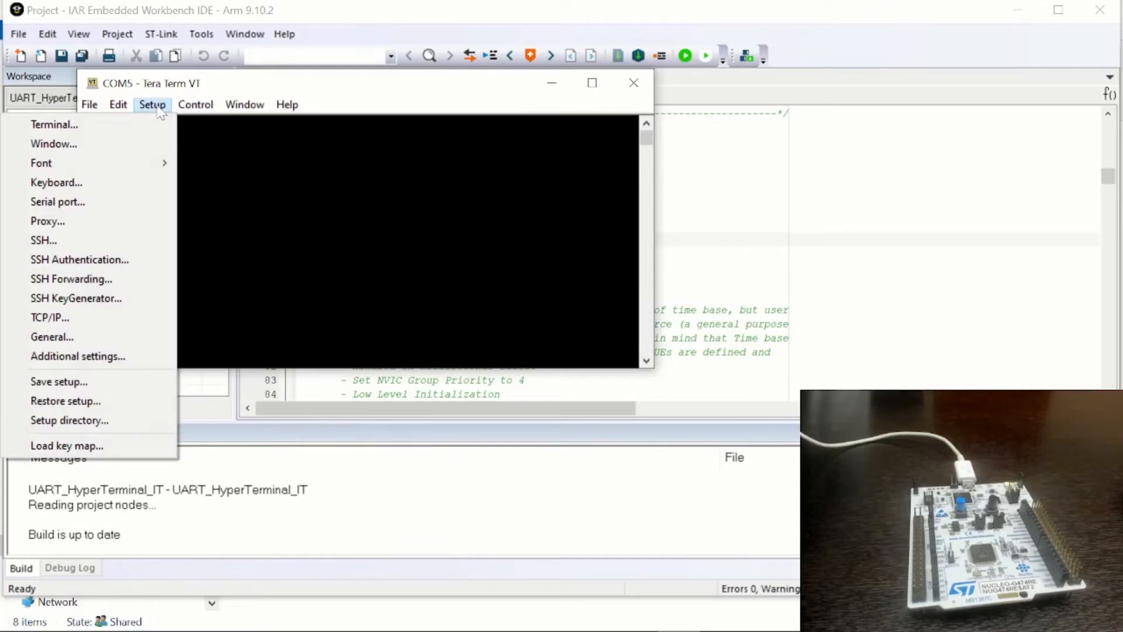
pyautogui.click(120, 201)
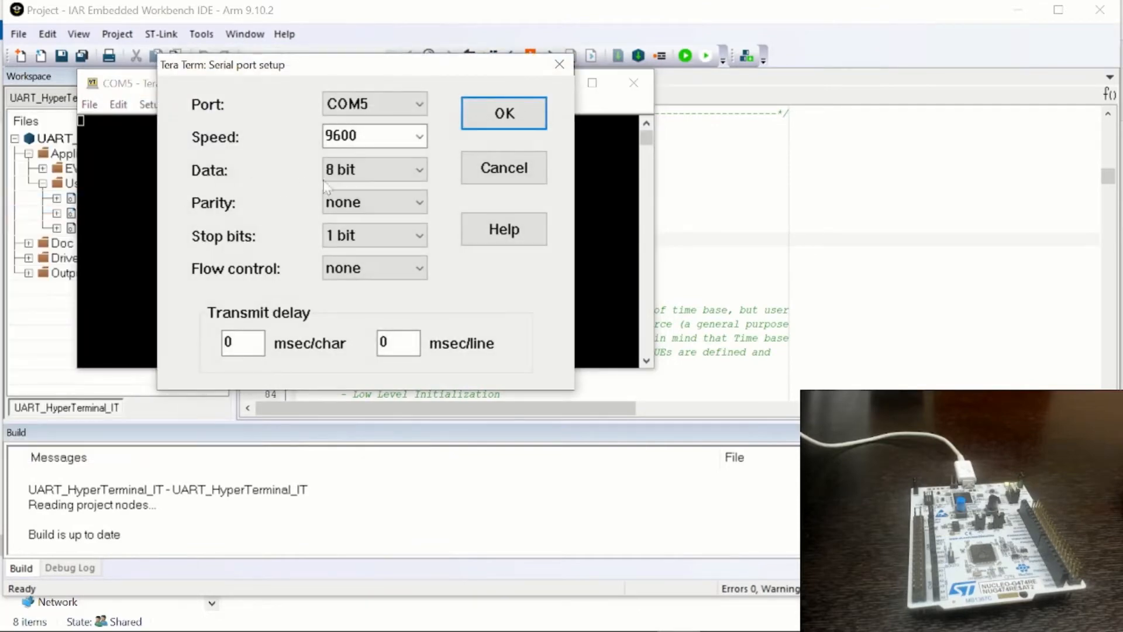
pyautogui.click(371, 171)
pyautogui.click(359, 192)
pyautogui.click(359, 199)
pyautogui.click(359, 241)
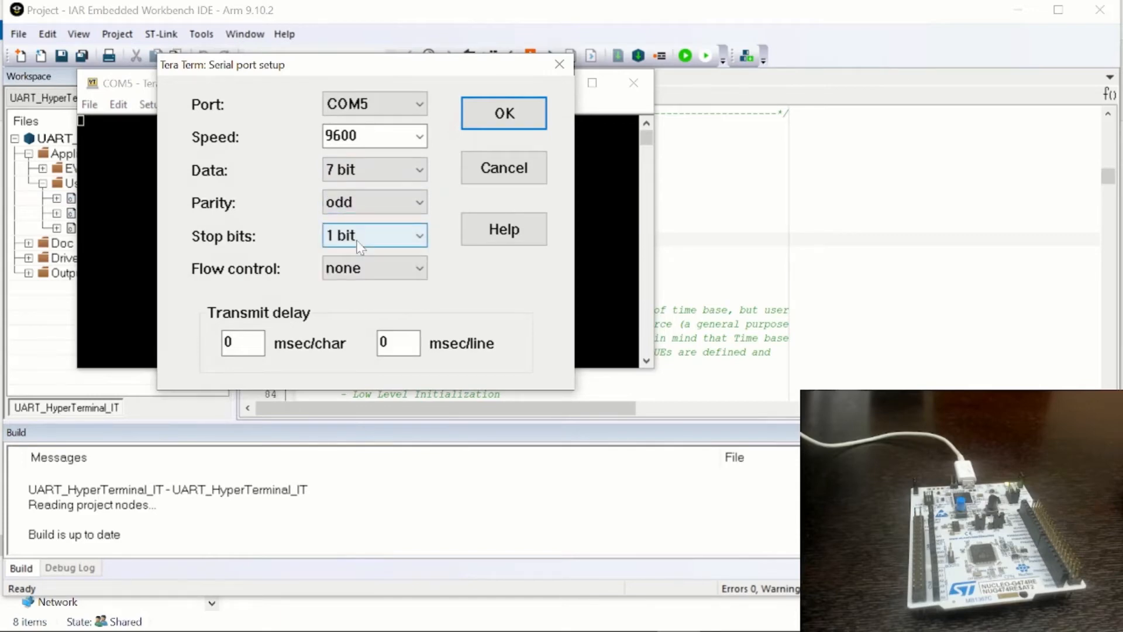
pyautogui.click(502, 115)
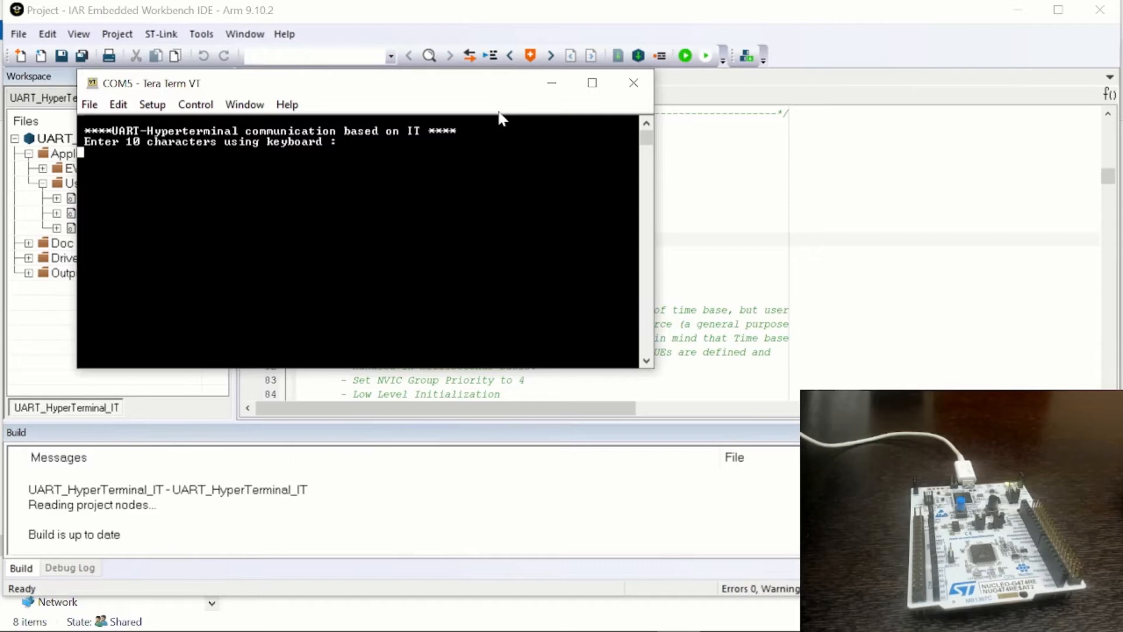
pyautogui.write('1234567890')
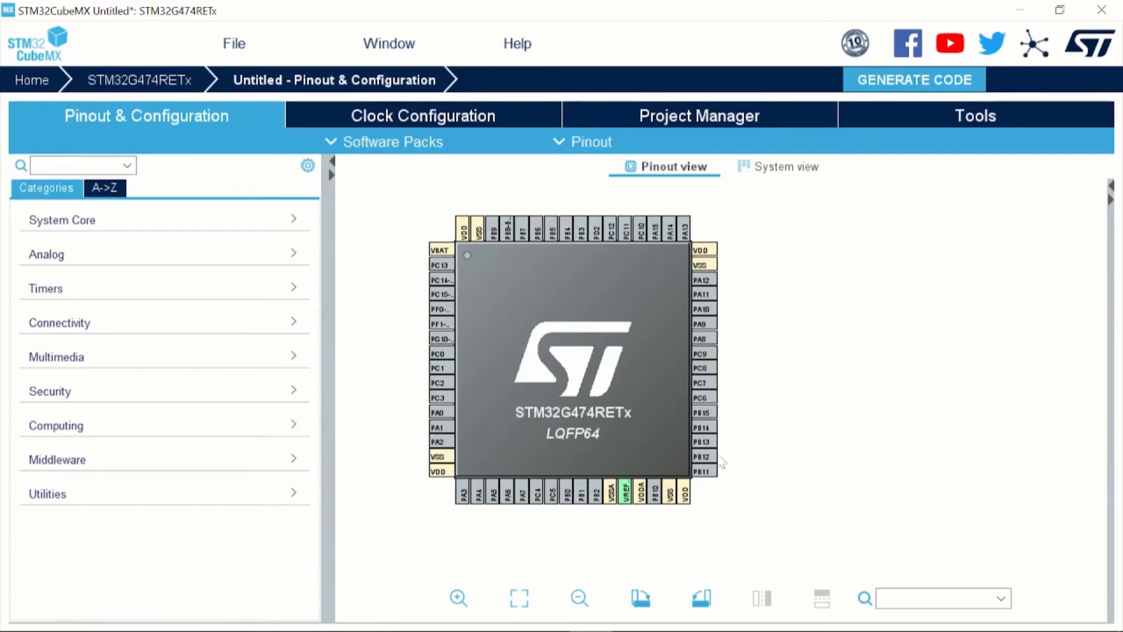
# Switch to STM32CubeMX and examine the peripherals in the System Core, Analog, Timers and Connectivity categories
pyautogui.click(117, 224)
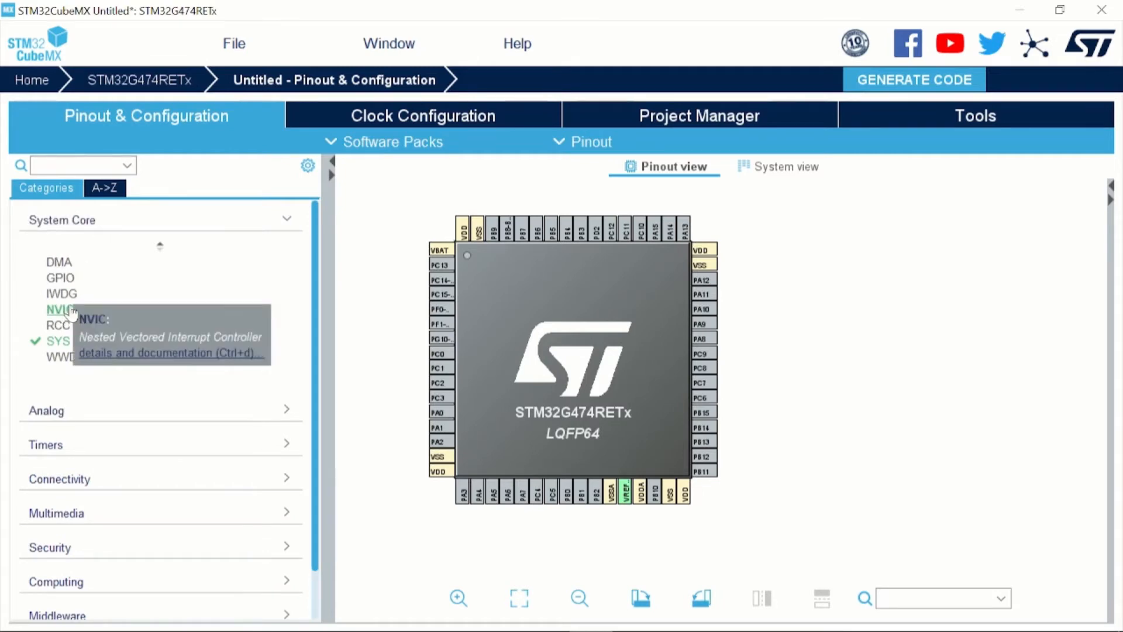
pyautogui.click(290, 222)
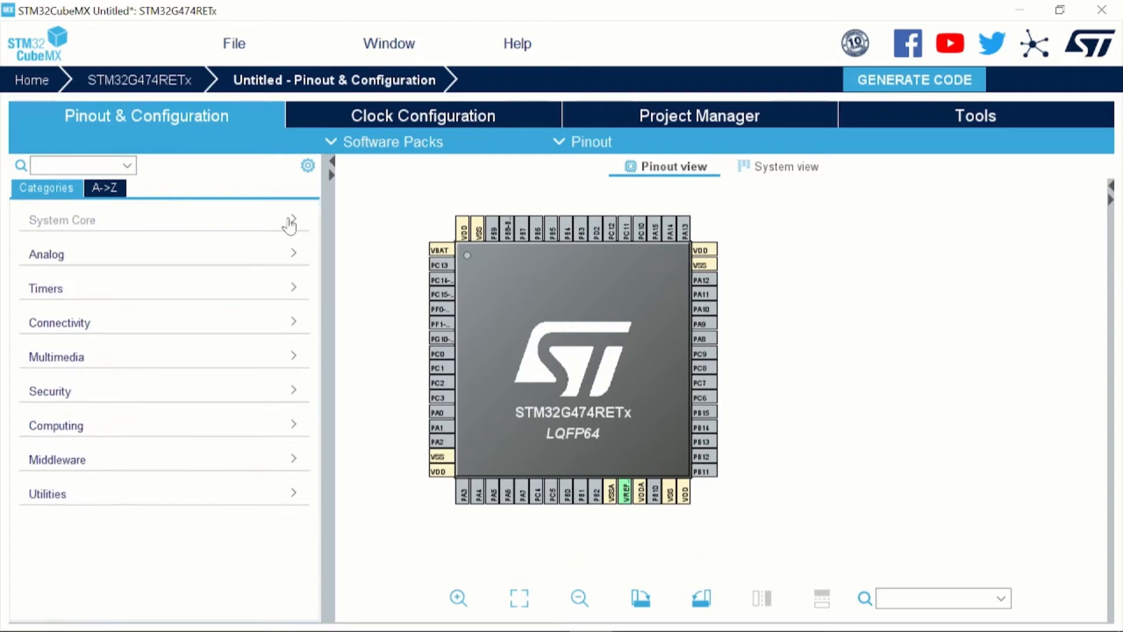
pyautogui.click(289, 256)
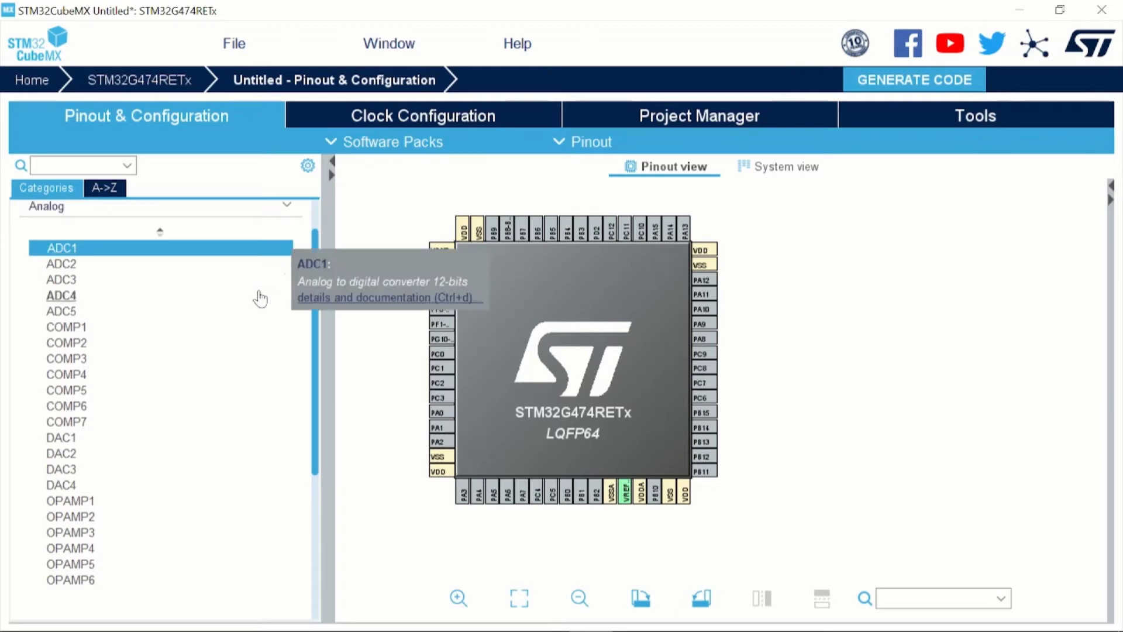
pyautogui.click(287, 210)
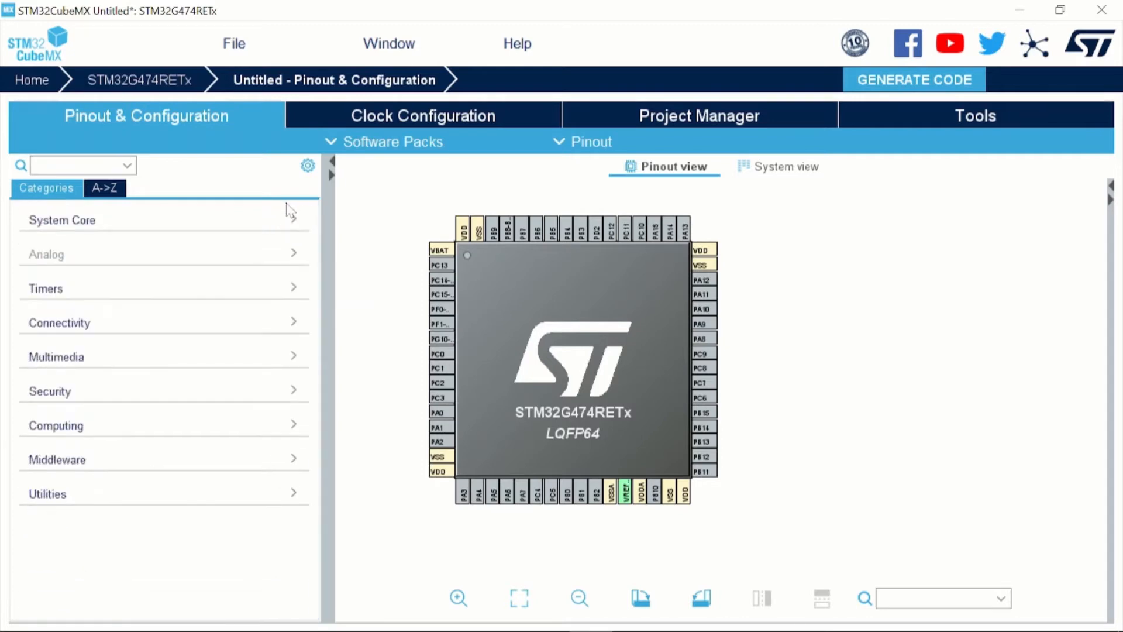
pyautogui.click(295, 284)
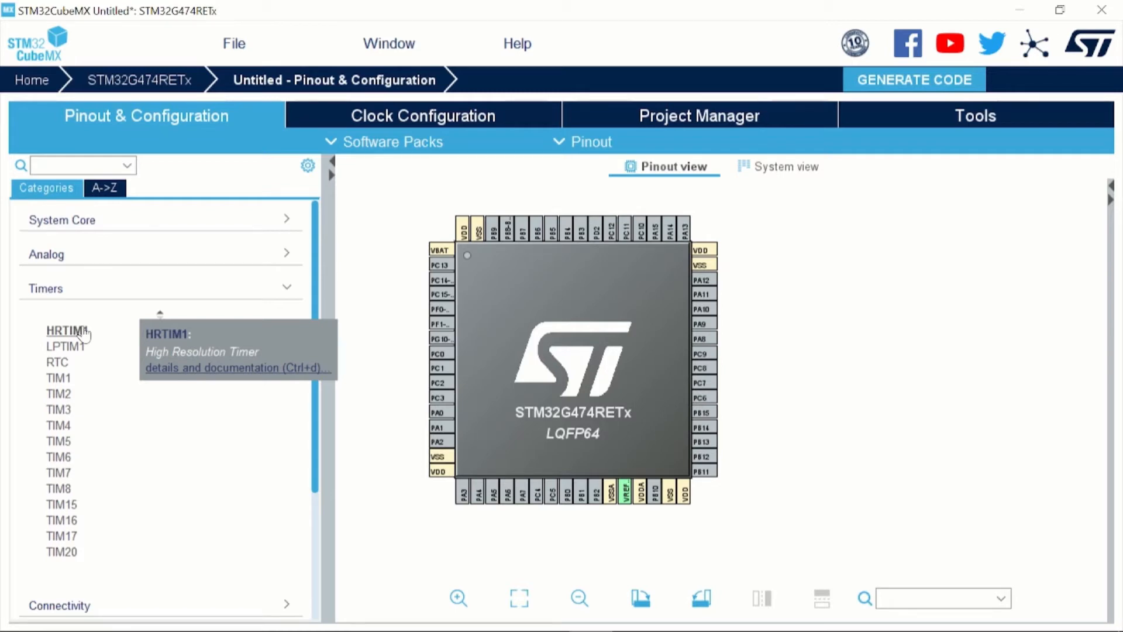
pyautogui.click(286, 293)
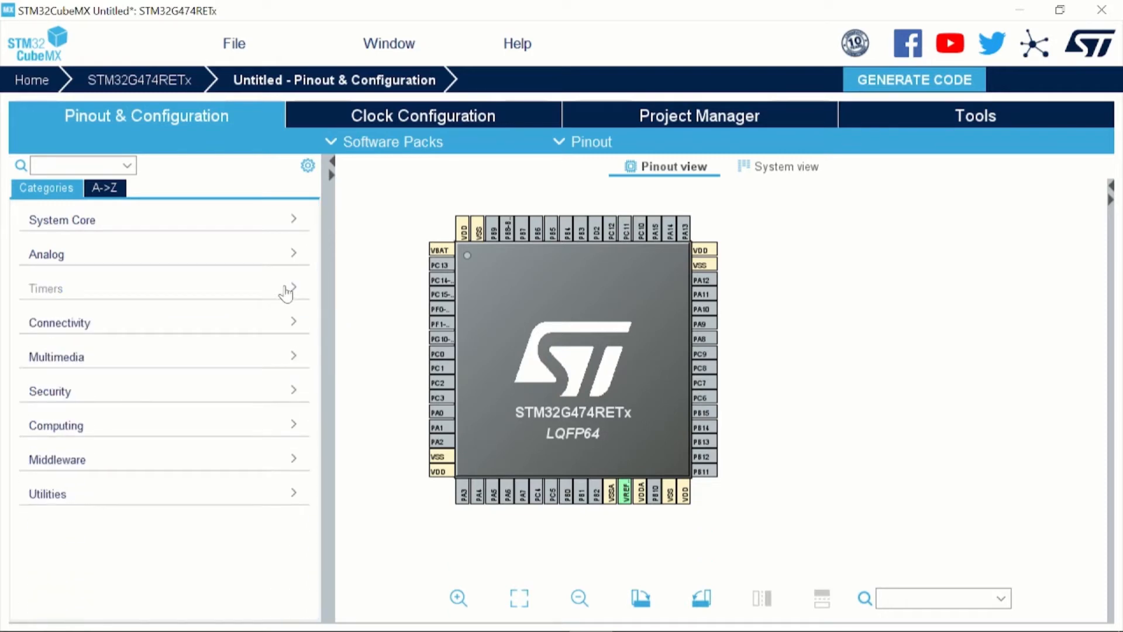
pyautogui.click(295, 331)
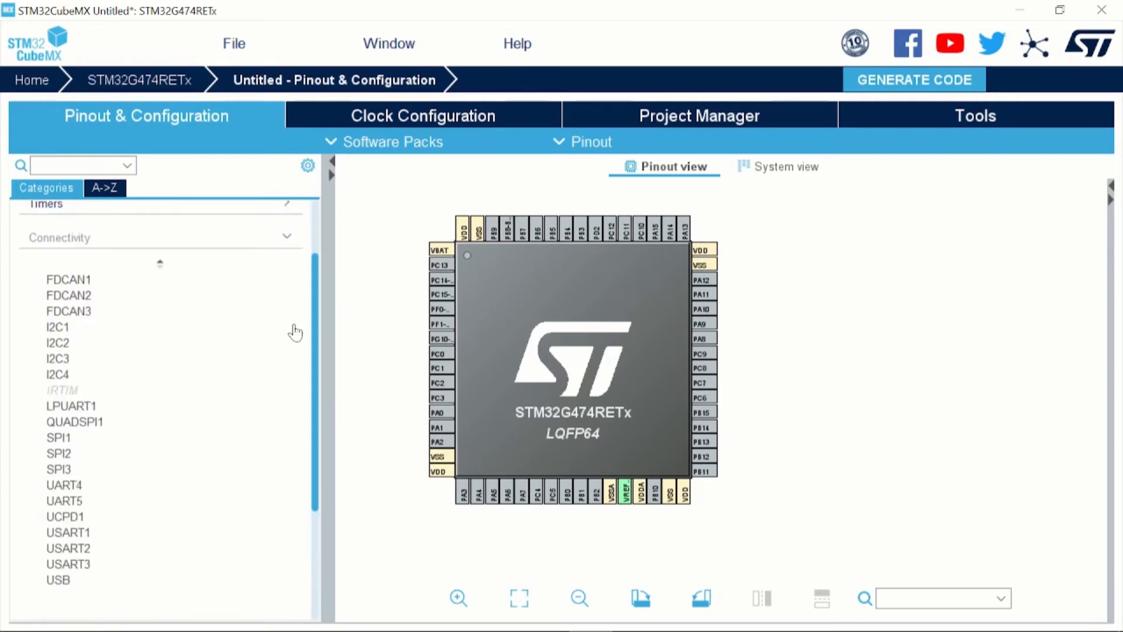
pyautogui.click(287, 237)
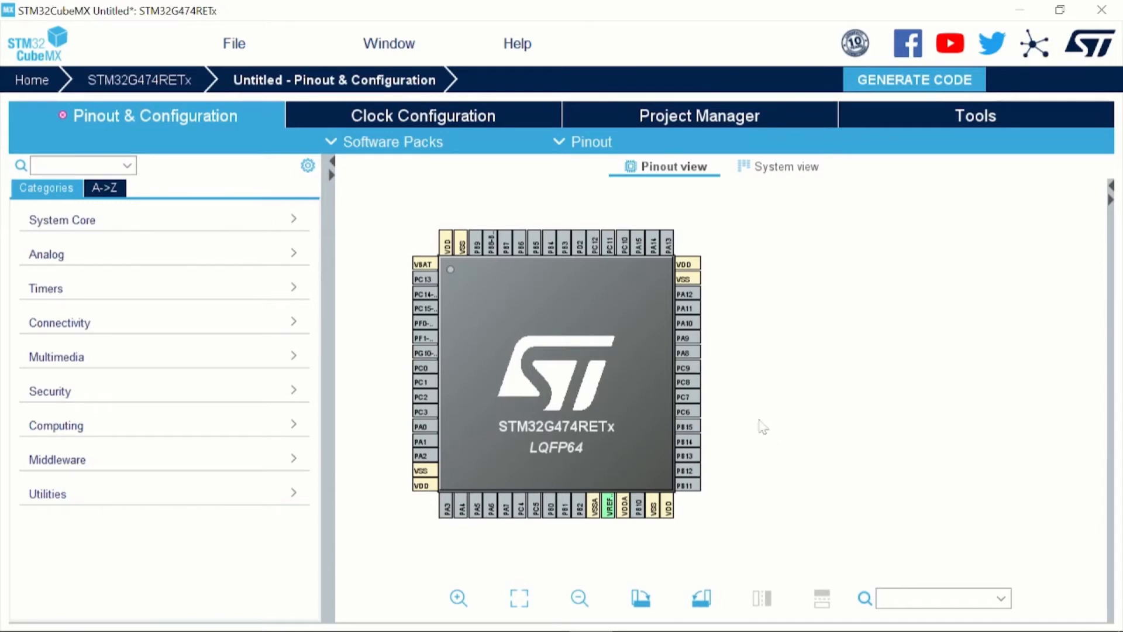
# Assign the GPIO_Output function to pin PA9 of the microcontroller
pyautogui.click(696, 340)
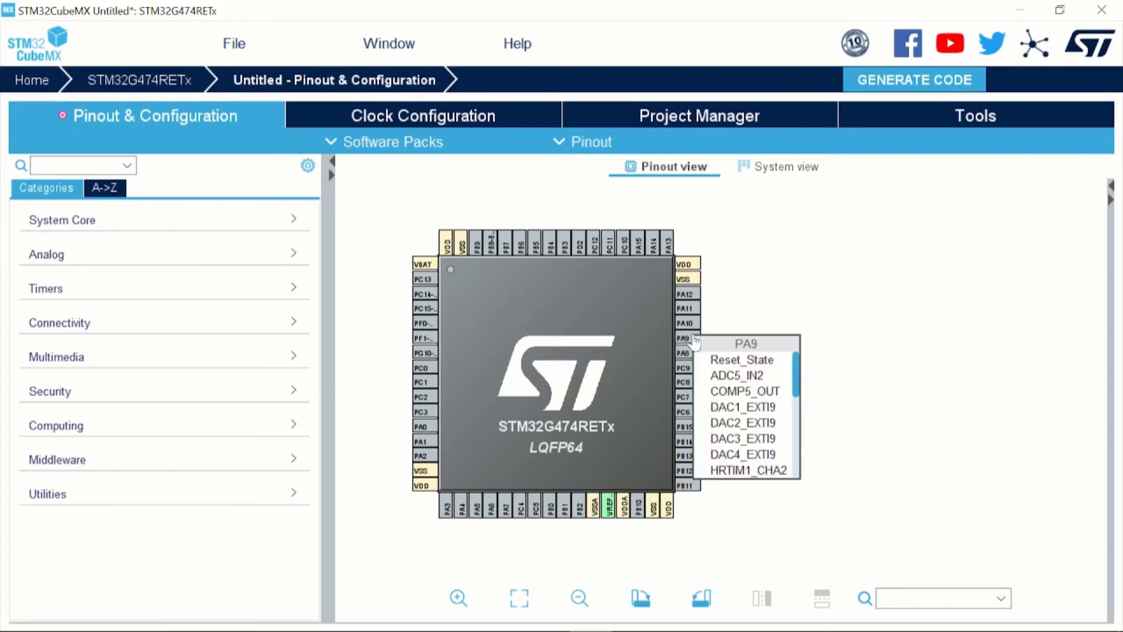
pyautogui.scroll(-3, 737, 421)
pyautogui.scroll(-2, 737, 421)
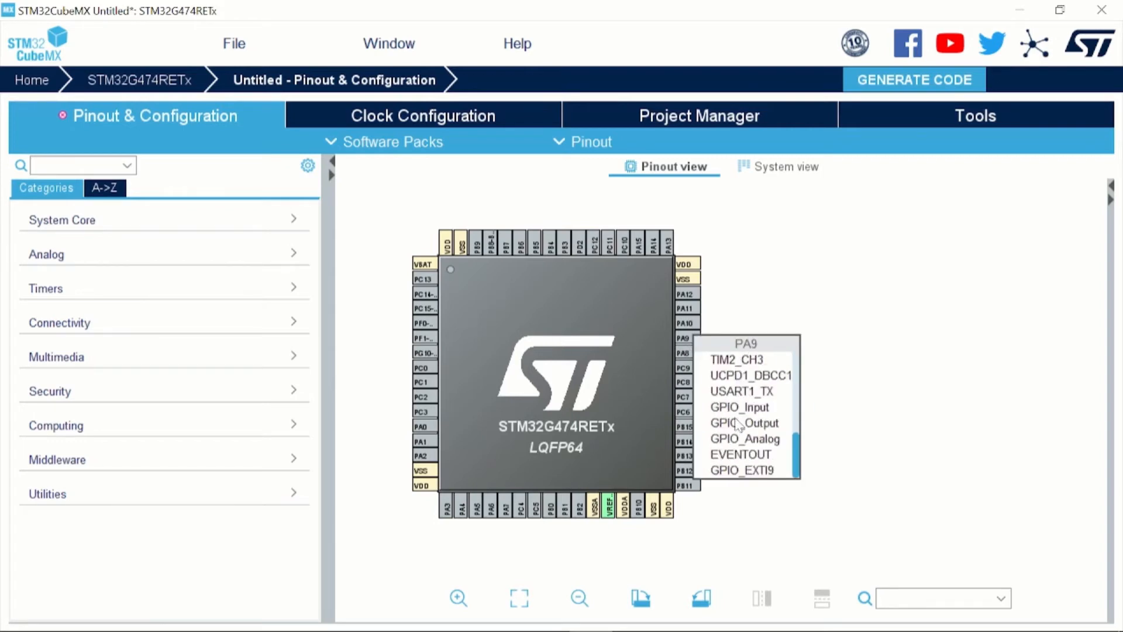
pyautogui.click(734, 423)
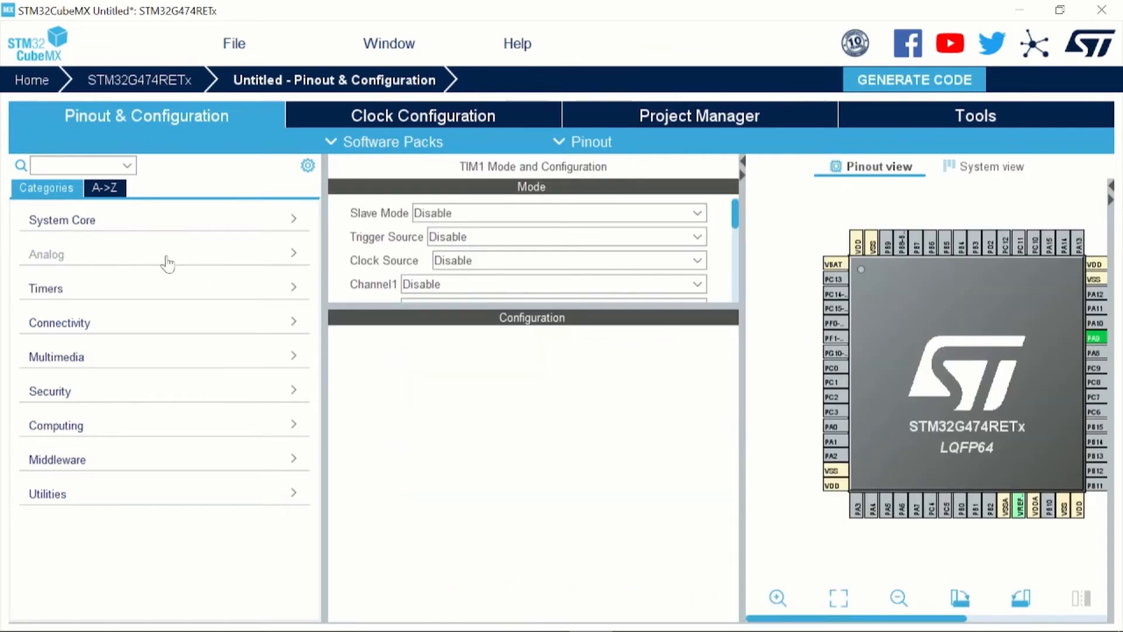
# Set Channel1 of timer TIM1 to PWM Generation CH1 and collapse the Timers category
pyautogui.click(151, 292)
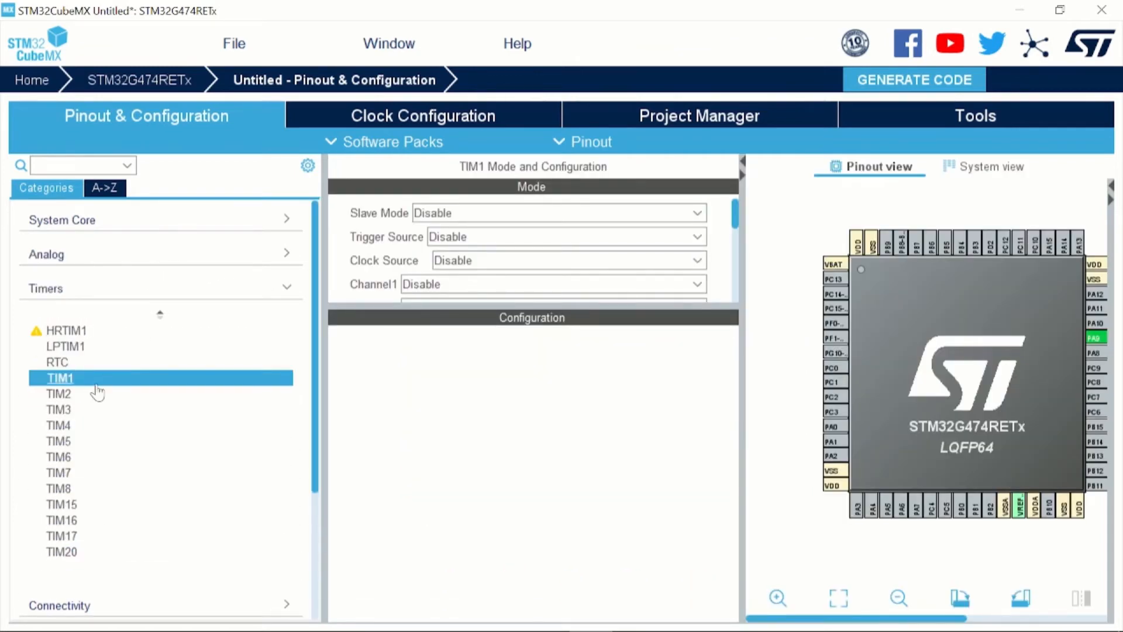
pyautogui.scroll(-1, 487, 256)
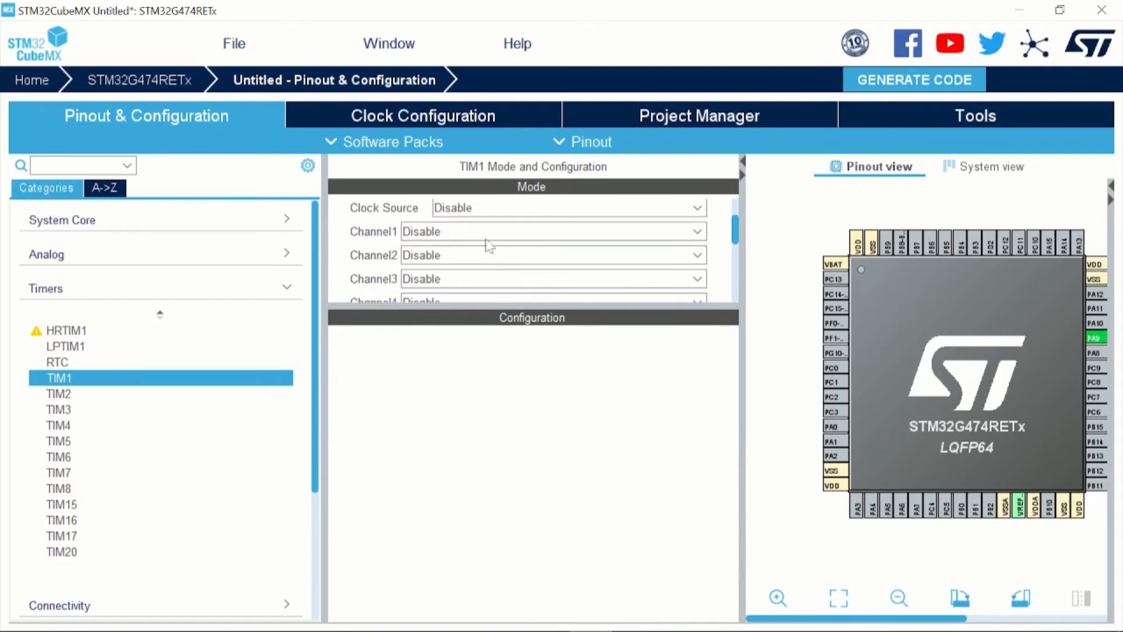
pyautogui.click(488, 233)
pyautogui.scroll(-2, 480, 304)
pyautogui.click(477, 322)
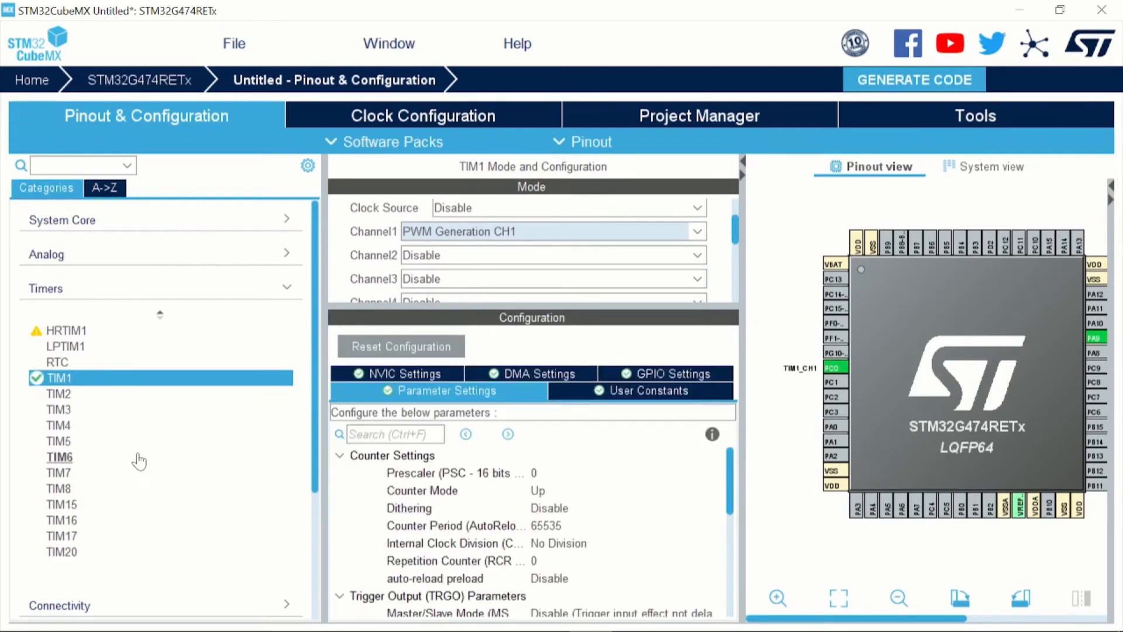
pyautogui.click(287, 291)
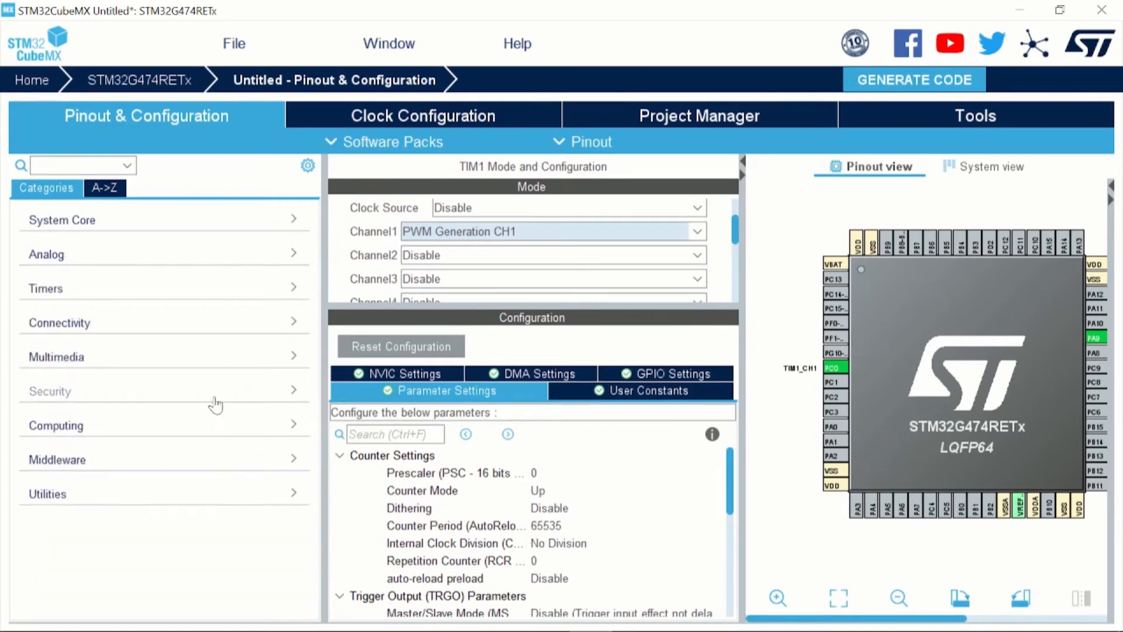
# Set SPI1 to Full-Duplex Master mode and hide its configuration to show the full chip pinout
pyautogui.click(199, 331)
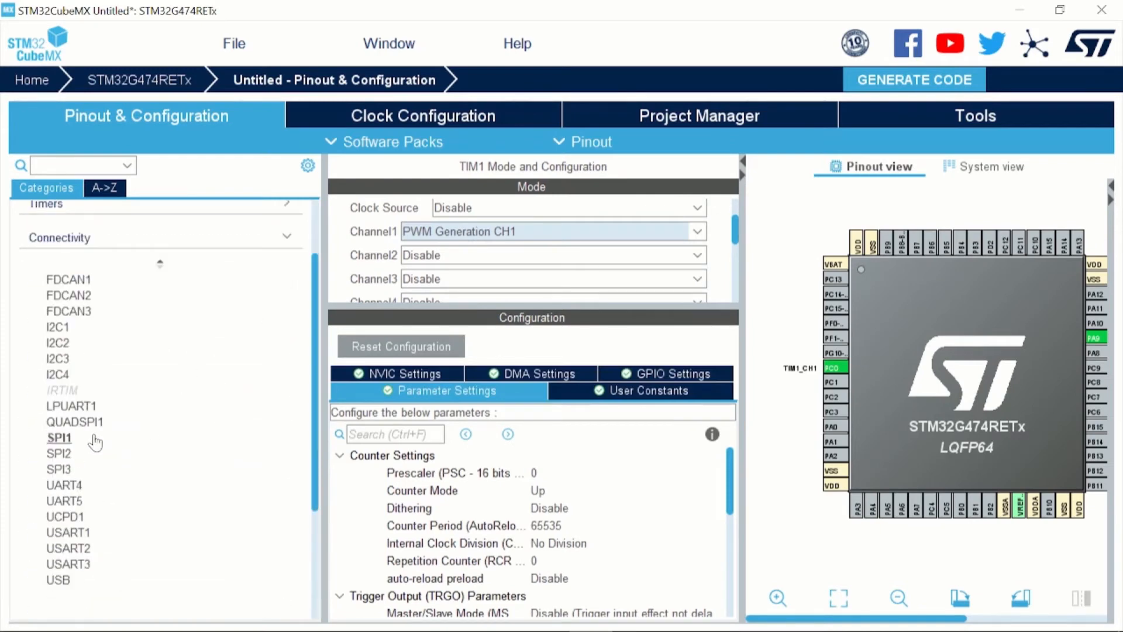
pyautogui.click(151, 440)
pyautogui.click(477, 217)
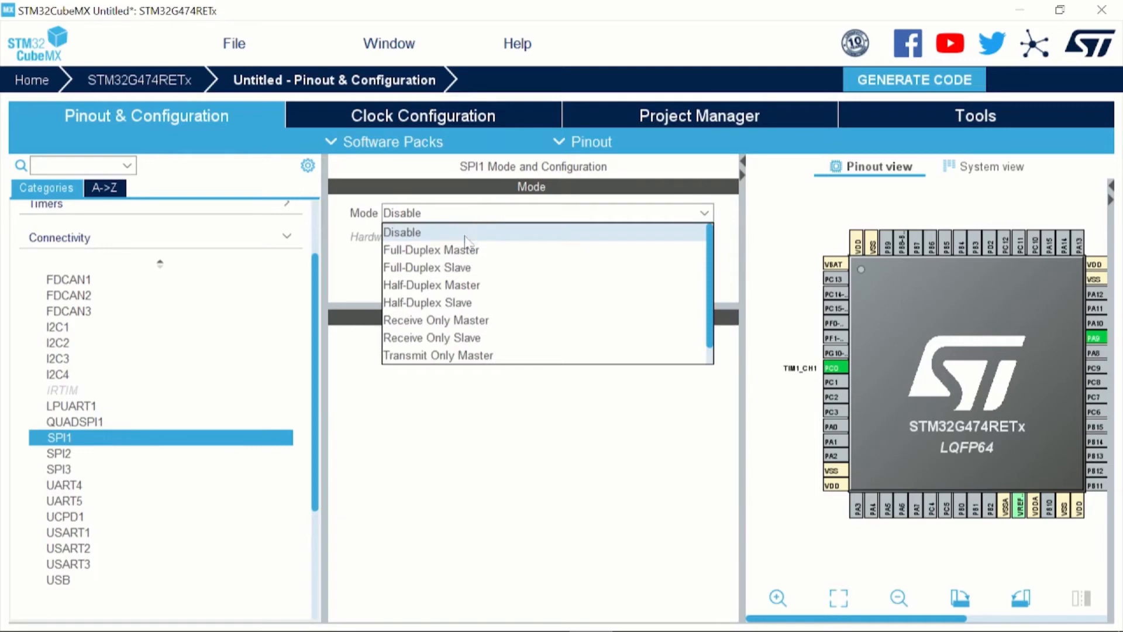
pyautogui.click(460, 254)
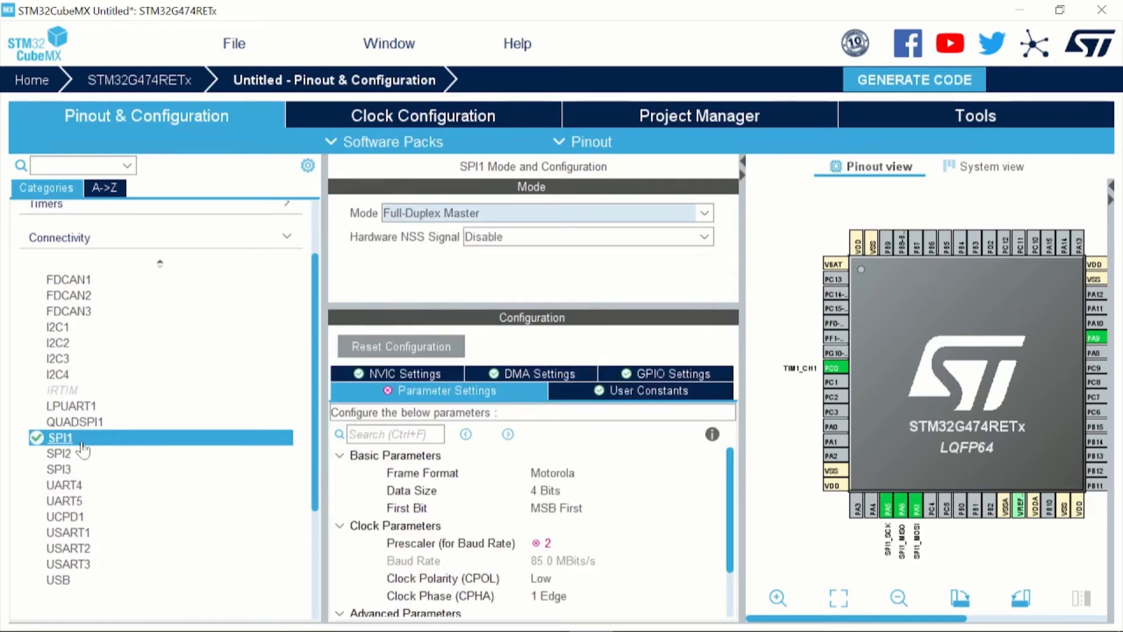
pyautogui.click(742, 167)
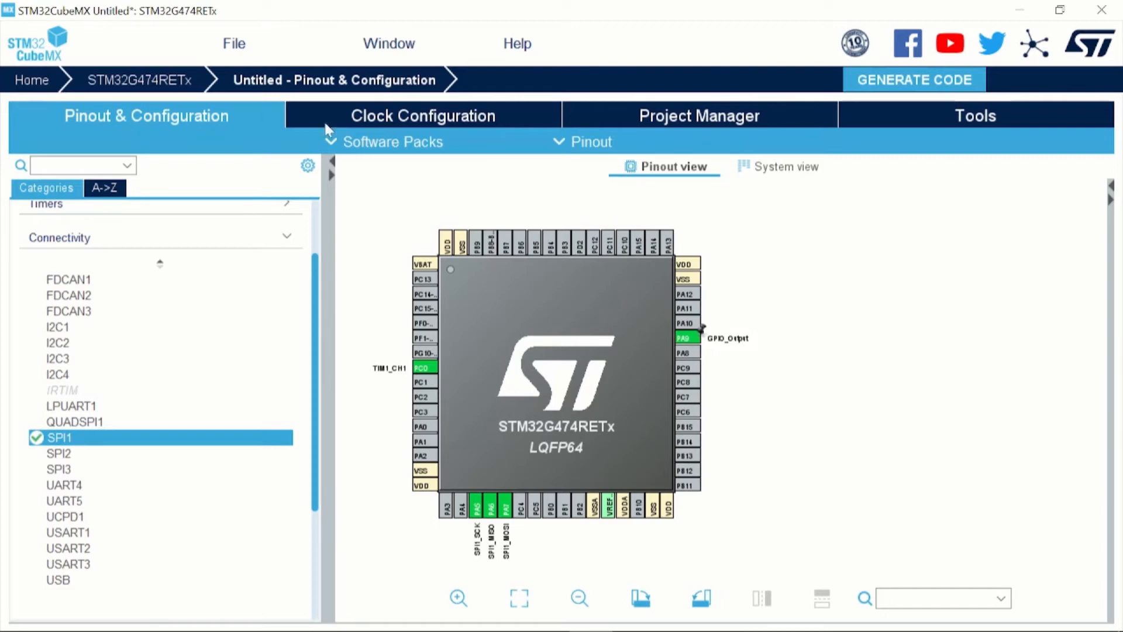
# Review the clock configuration, the project settings with the available firmware package versions, and the code generator options
pyautogui.click(400, 122)
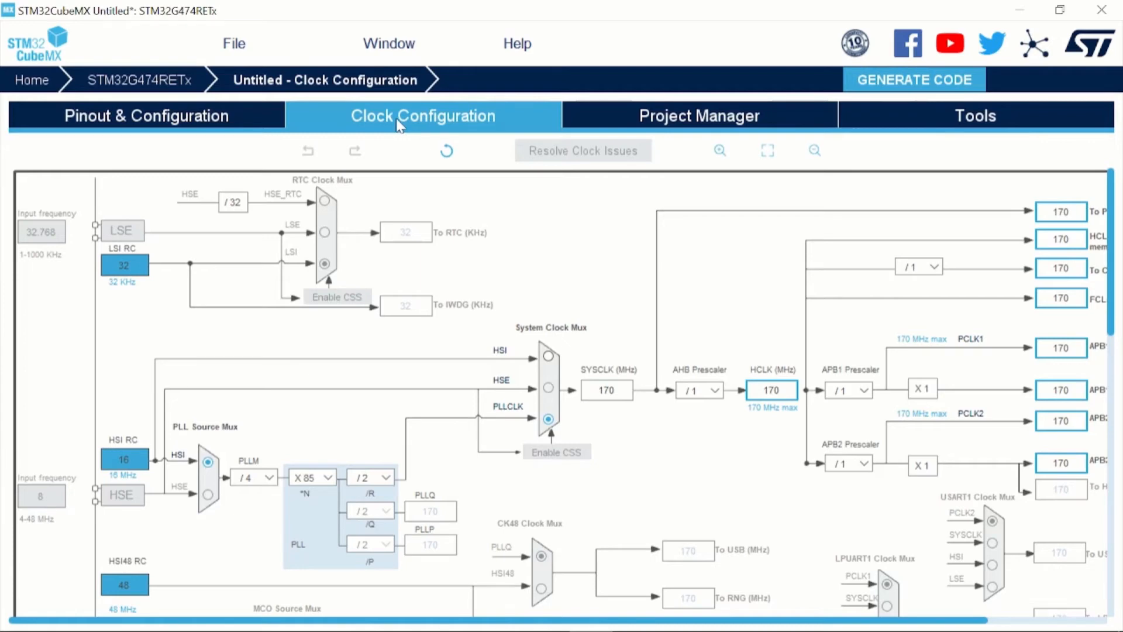
pyautogui.click(744, 123)
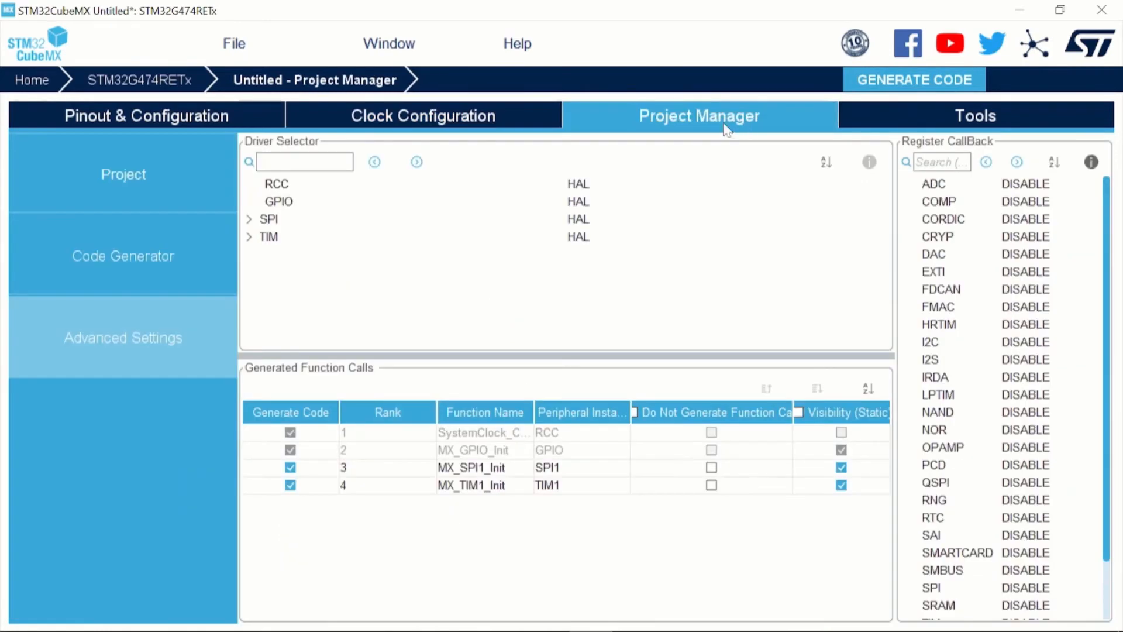
pyautogui.click(134, 178)
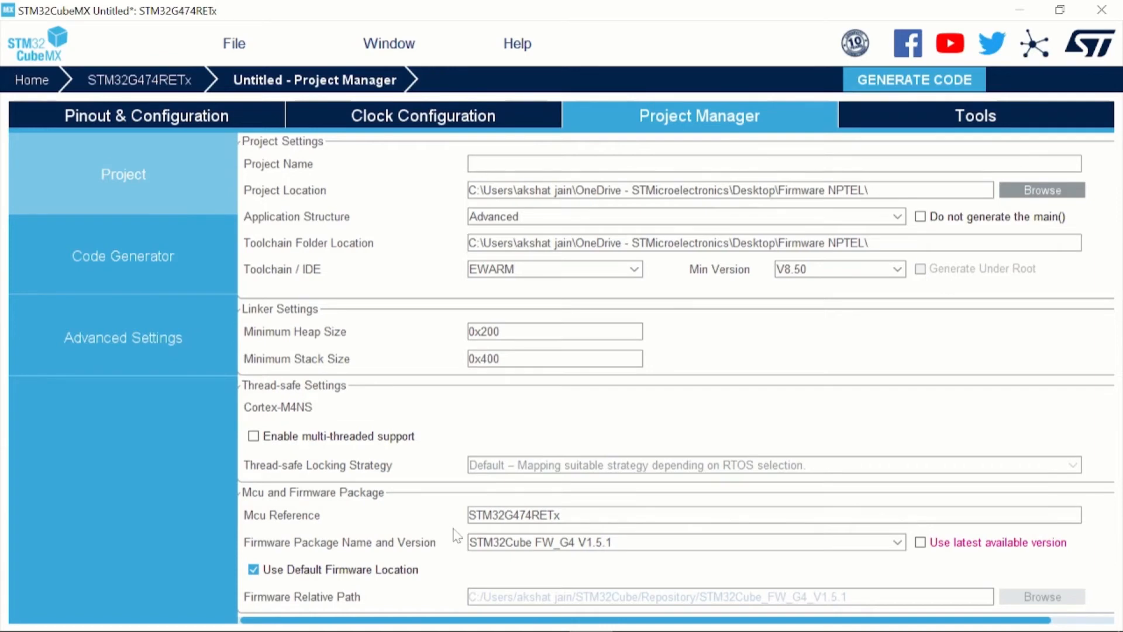
pyautogui.click(502, 543)
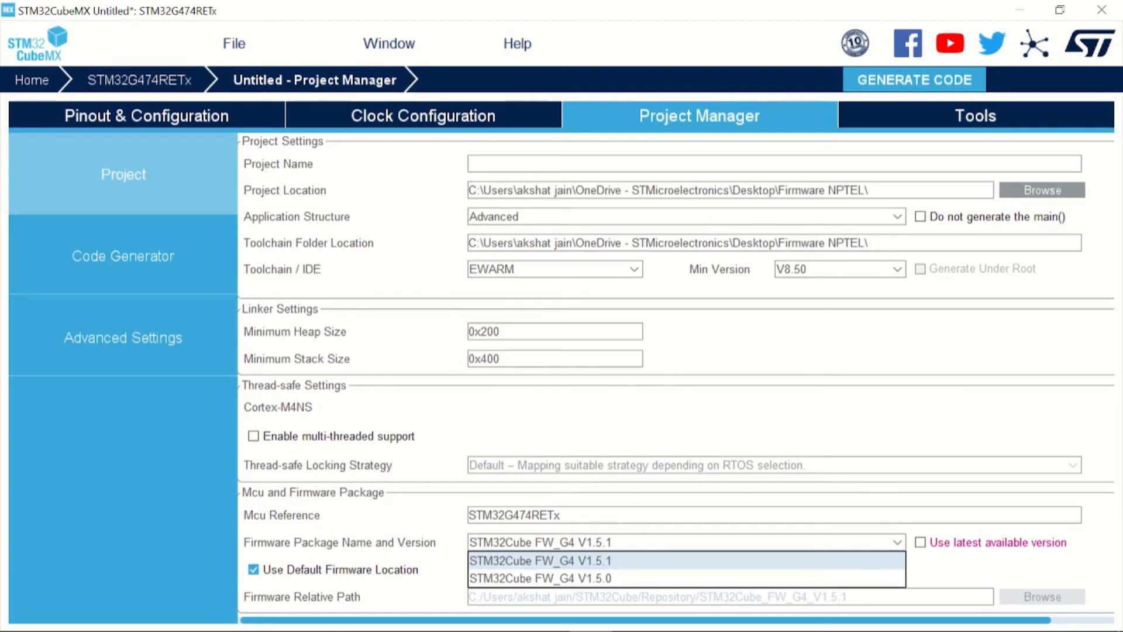
pyautogui.click(153, 253)
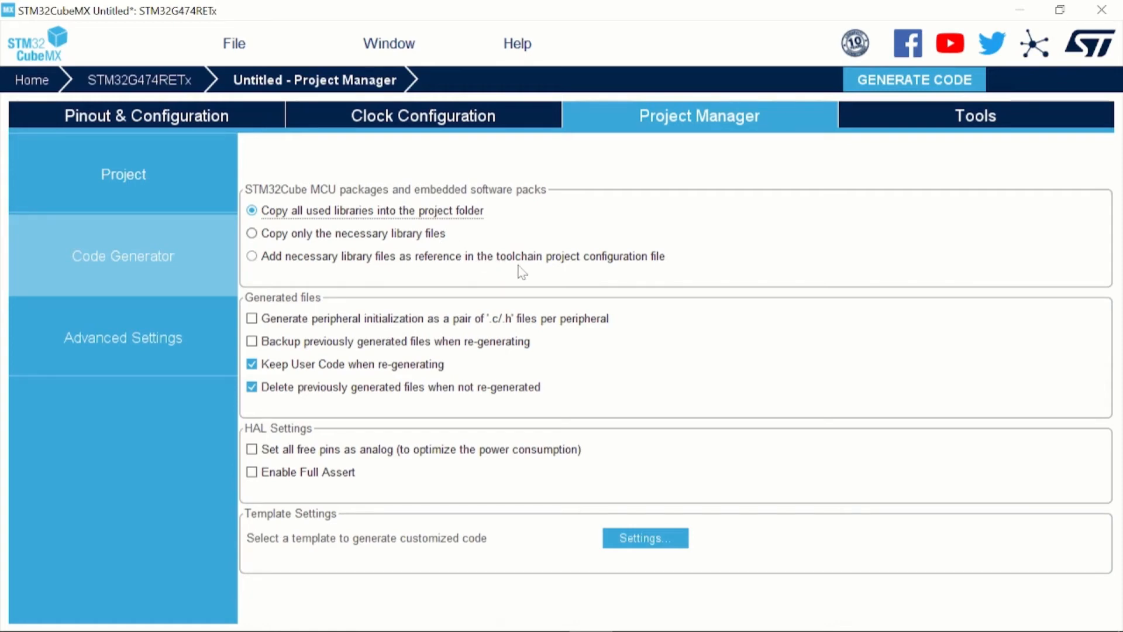
# Enable setting all free pins as analog in the HAL settings and inspect the SPI and TIM driver selection in the advanced settings
pyautogui.moveTo(522, 272)
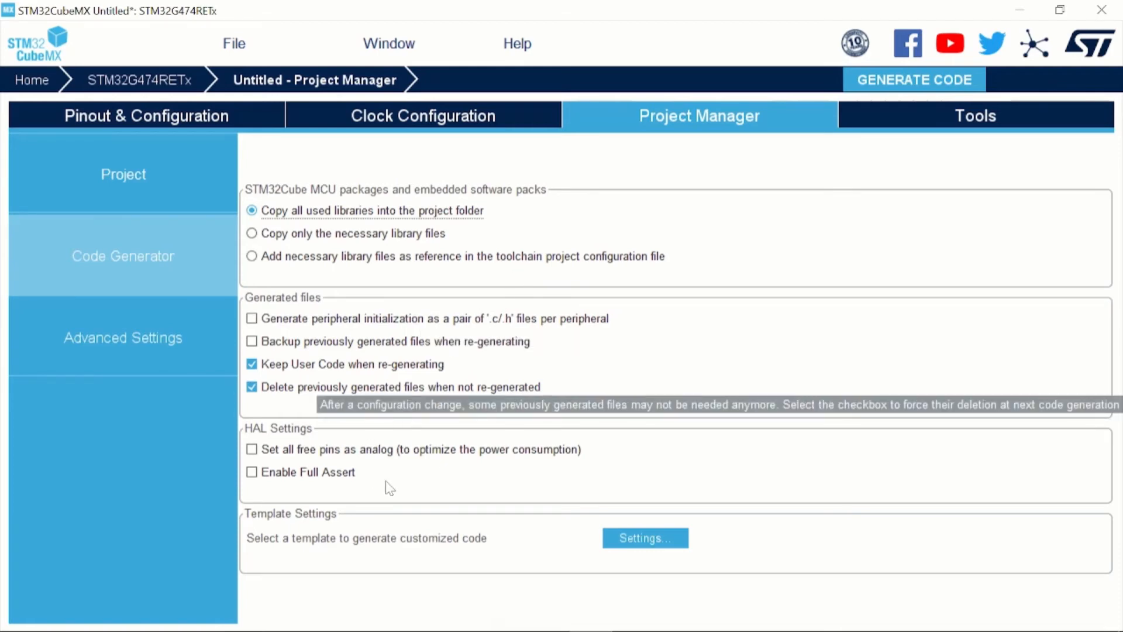
pyautogui.click(252, 450)
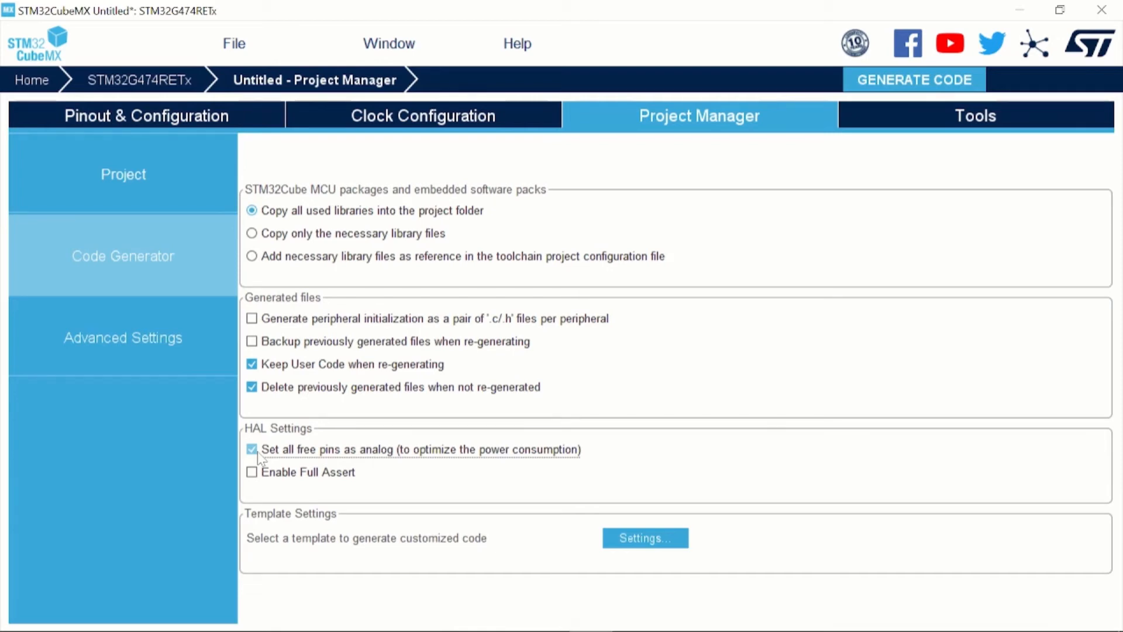
pyautogui.click(156, 342)
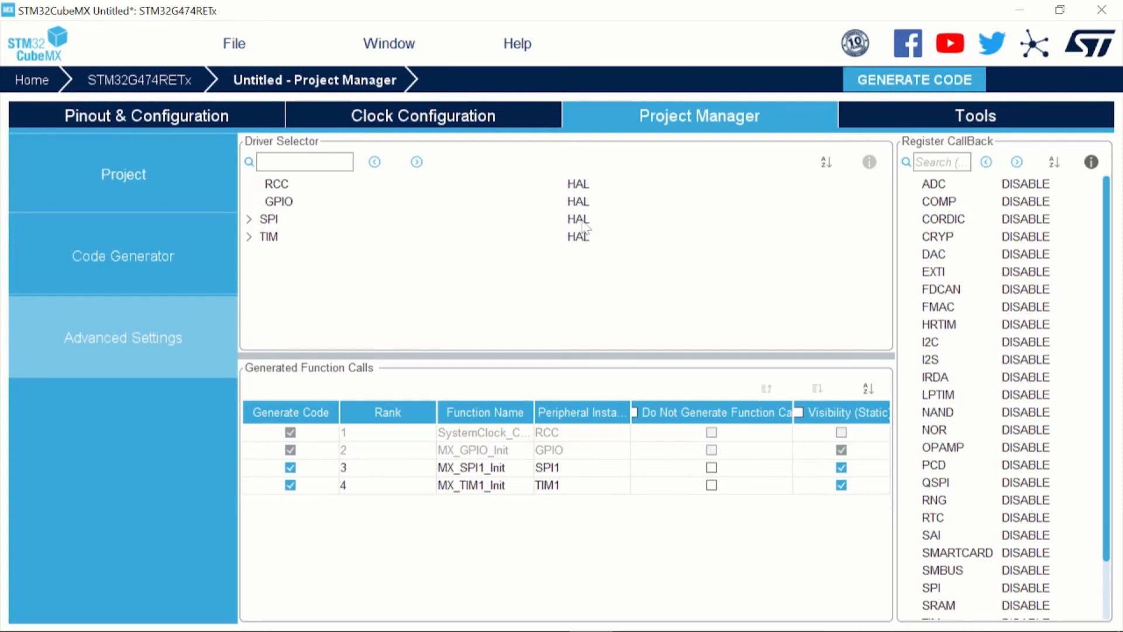
pyautogui.click(250, 220)
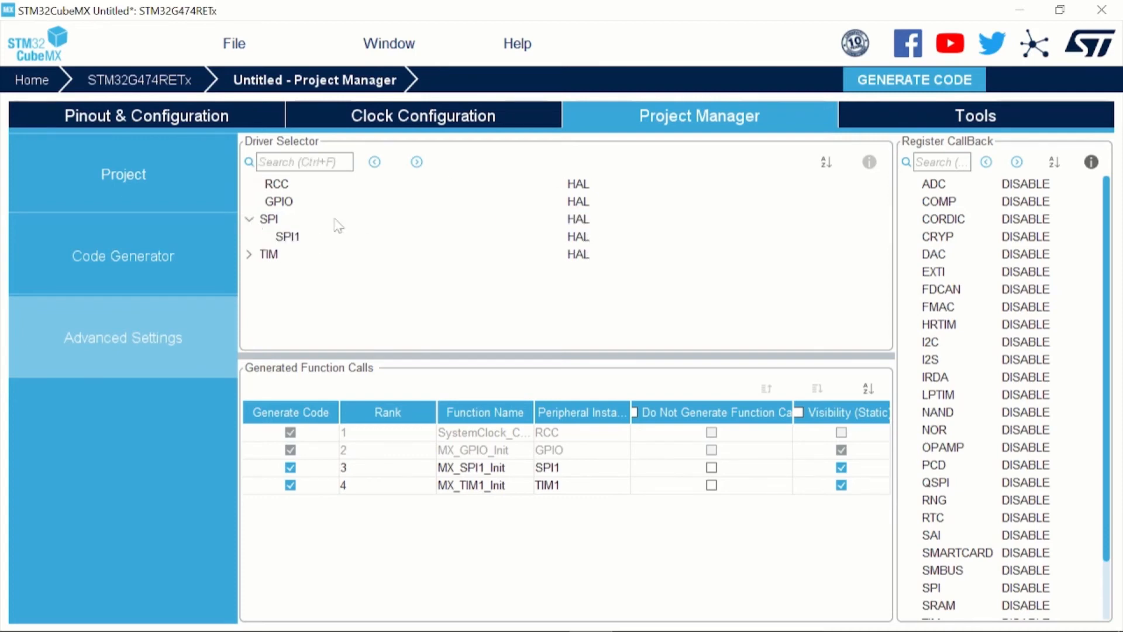
pyautogui.click(590, 221)
pyautogui.click(591, 257)
# Examine the power consumption calculator's default sequence, its results and the sequence configuration settings
pyautogui.click(954, 125)
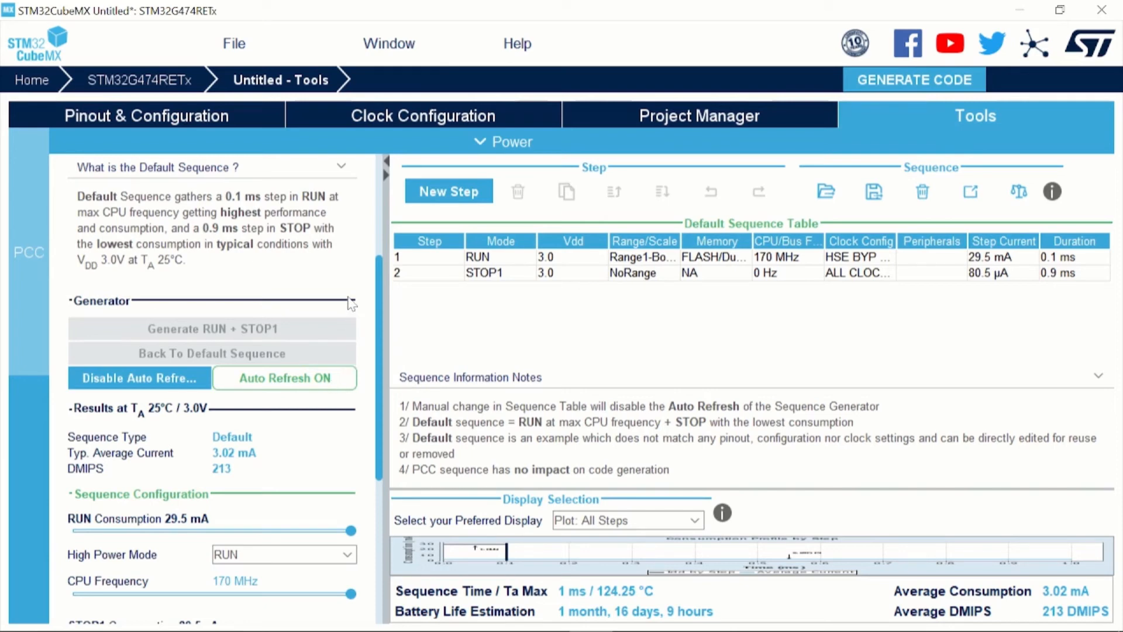
pyautogui.scroll(-1, 351, 302)
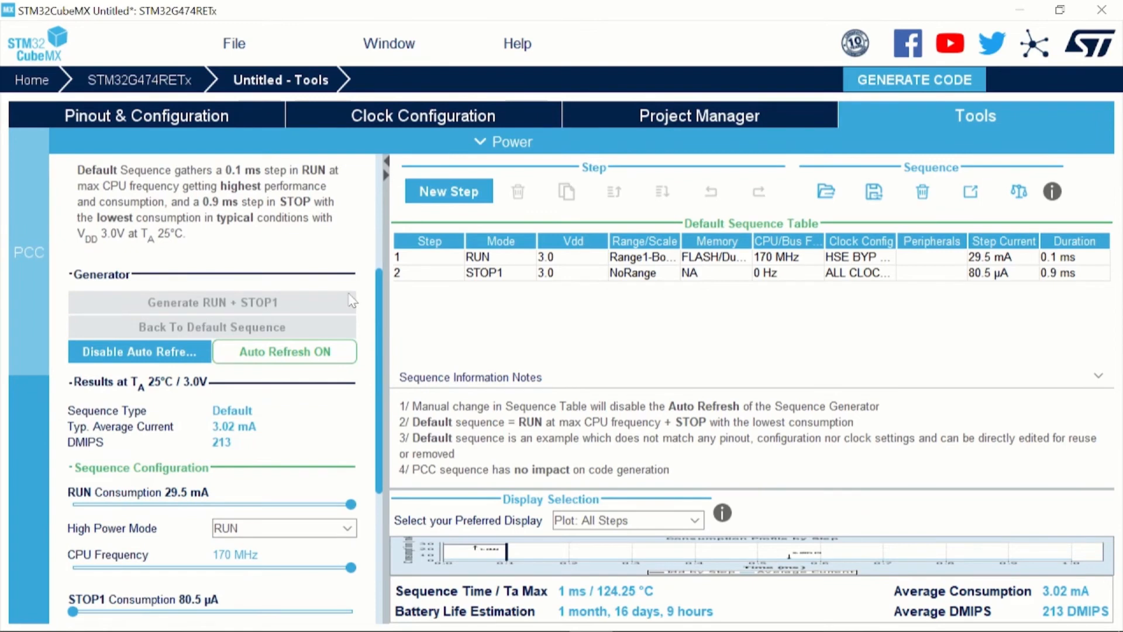
pyautogui.scroll(-1, 351, 302)
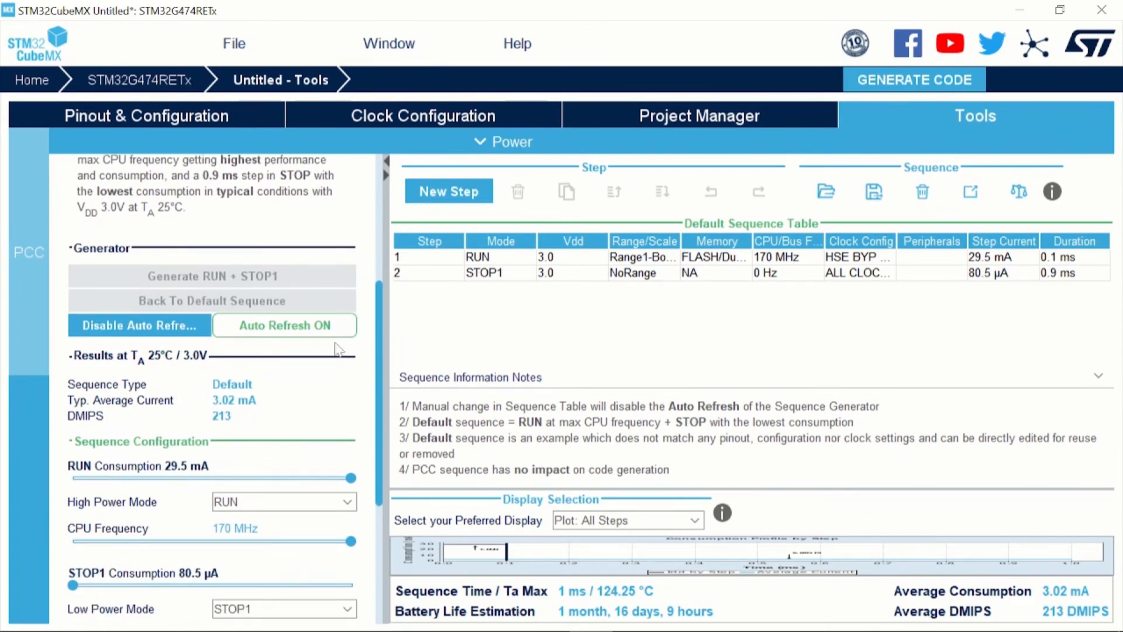
pyautogui.scroll(-1, 330, 365)
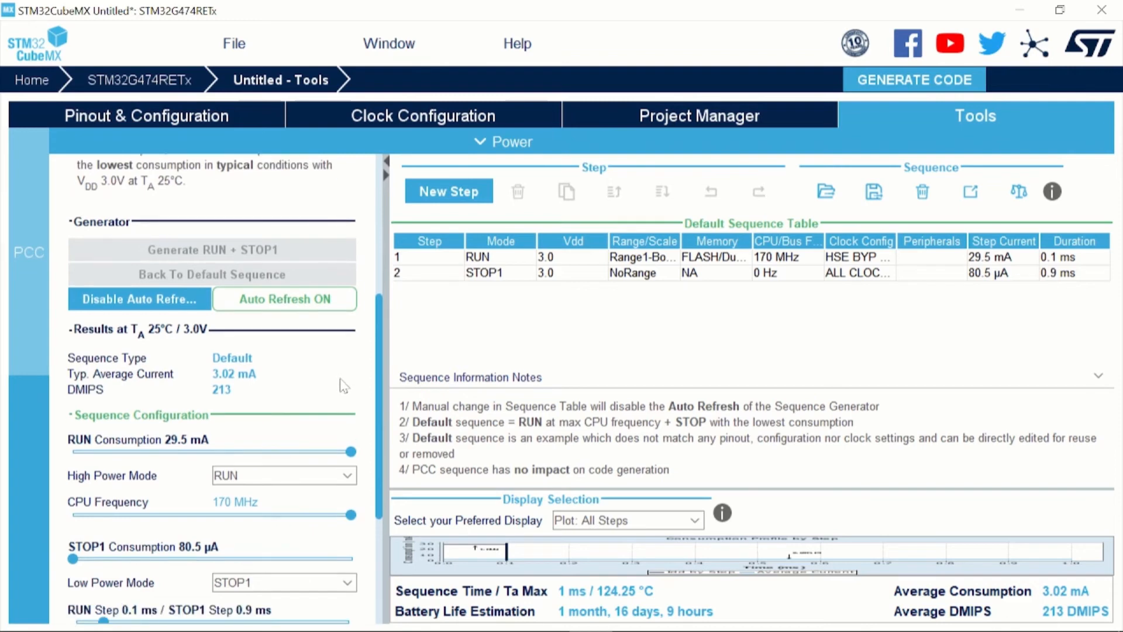
pyautogui.scroll(-1, 344, 387)
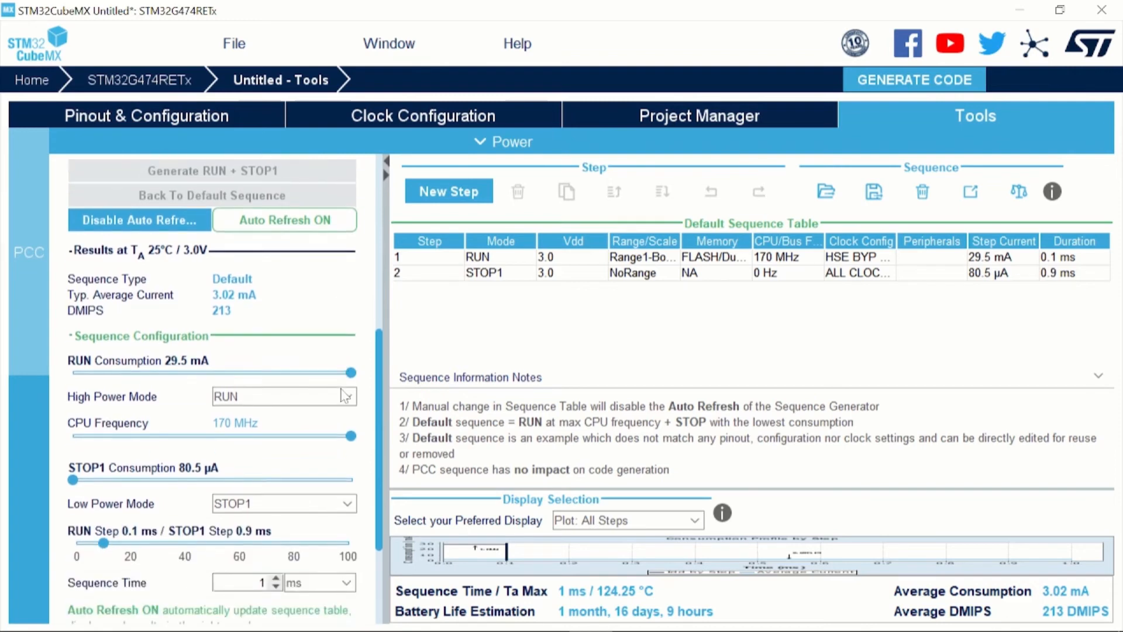
pyautogui.scroll(-2, 345, 396)
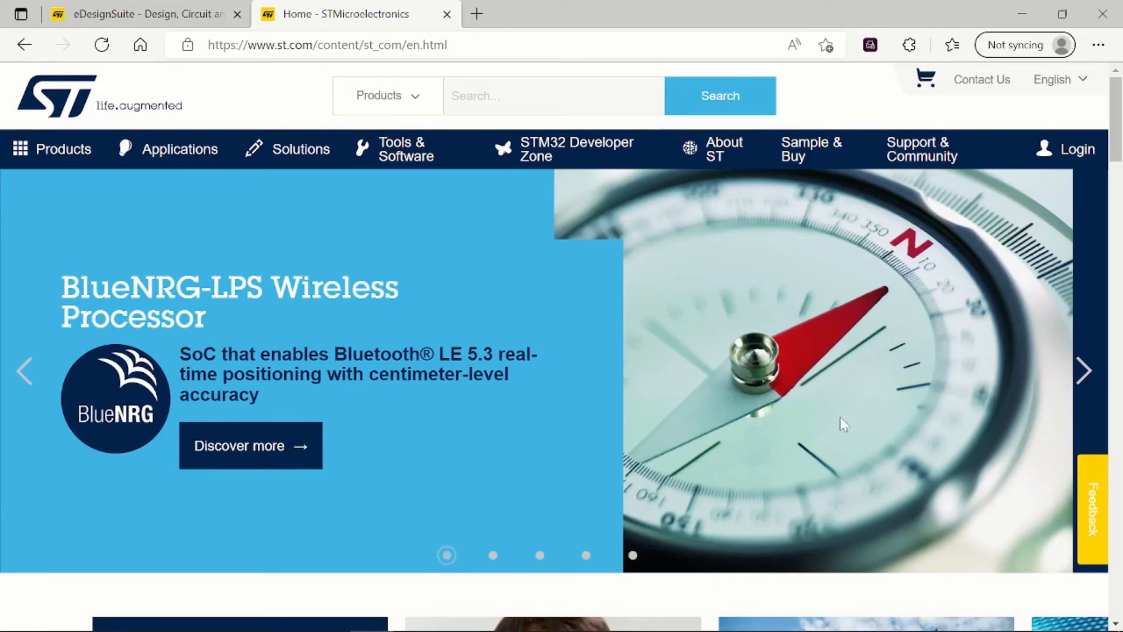
# Switch to the browser, open eDesignSuite on the ST website and start a design with Digital Power Workbench
pyautogui.click(412, 153)
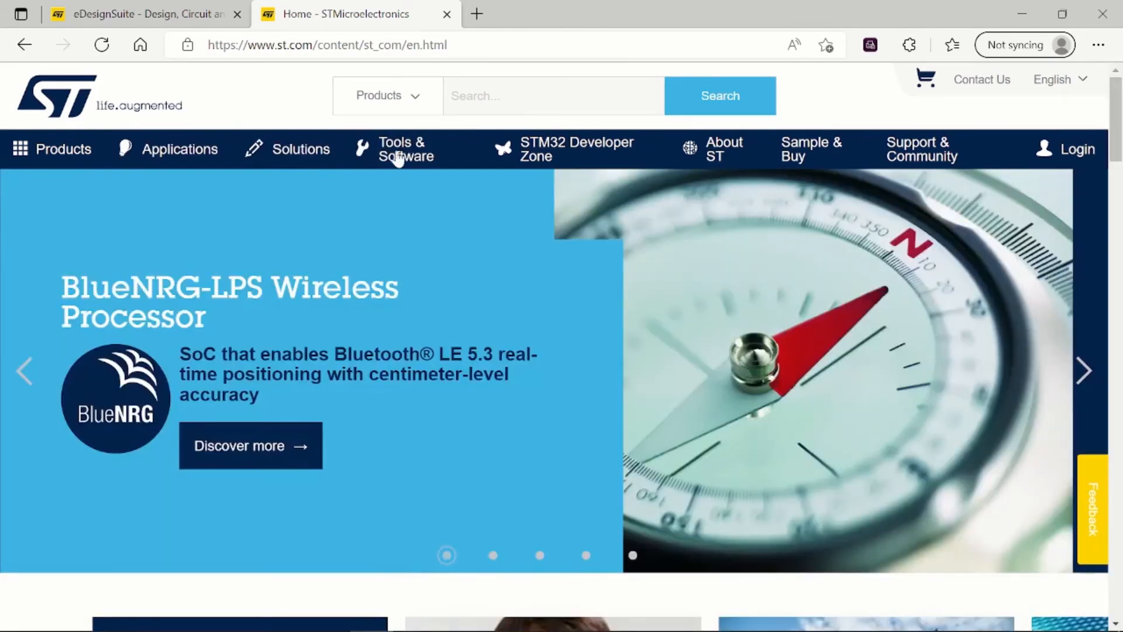
pyautogui.moveTo(388, 165)
pyautogui.moveTo(234, 206)
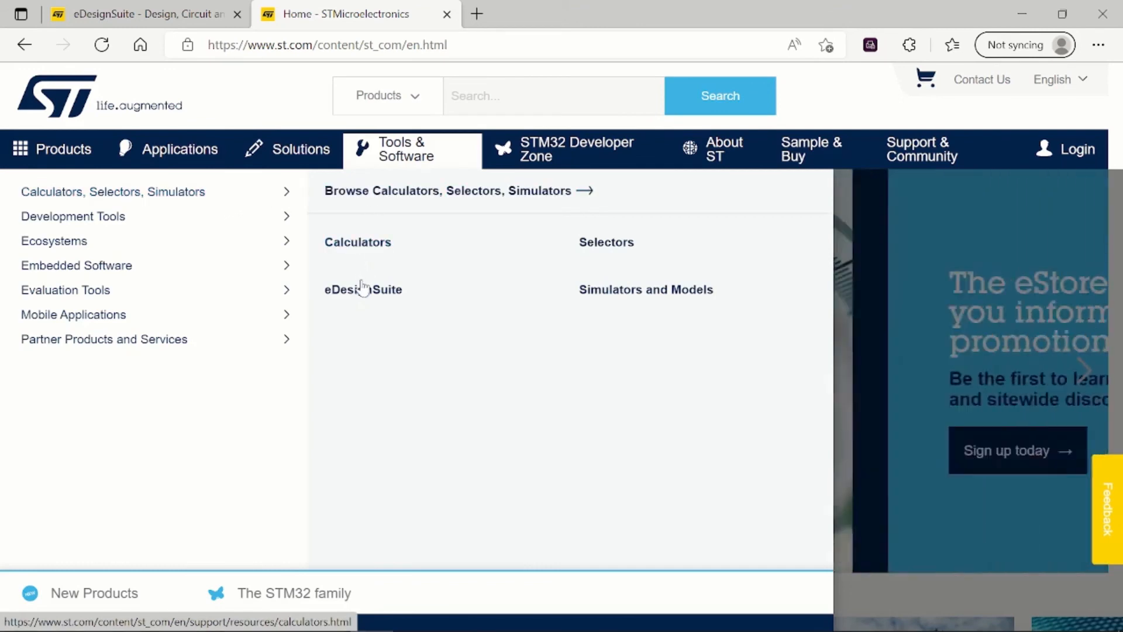
pyautogui.click(361, 292)
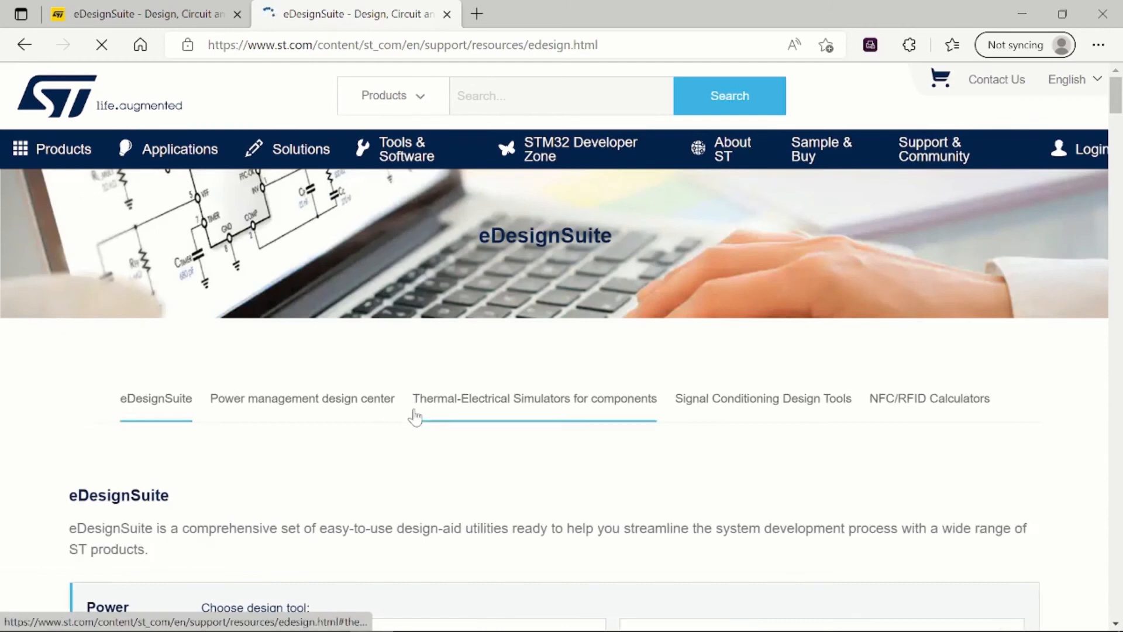
pyautogui.scroll(-10, 416, 416)
pyautogui.scroll(-3, 418, 416)
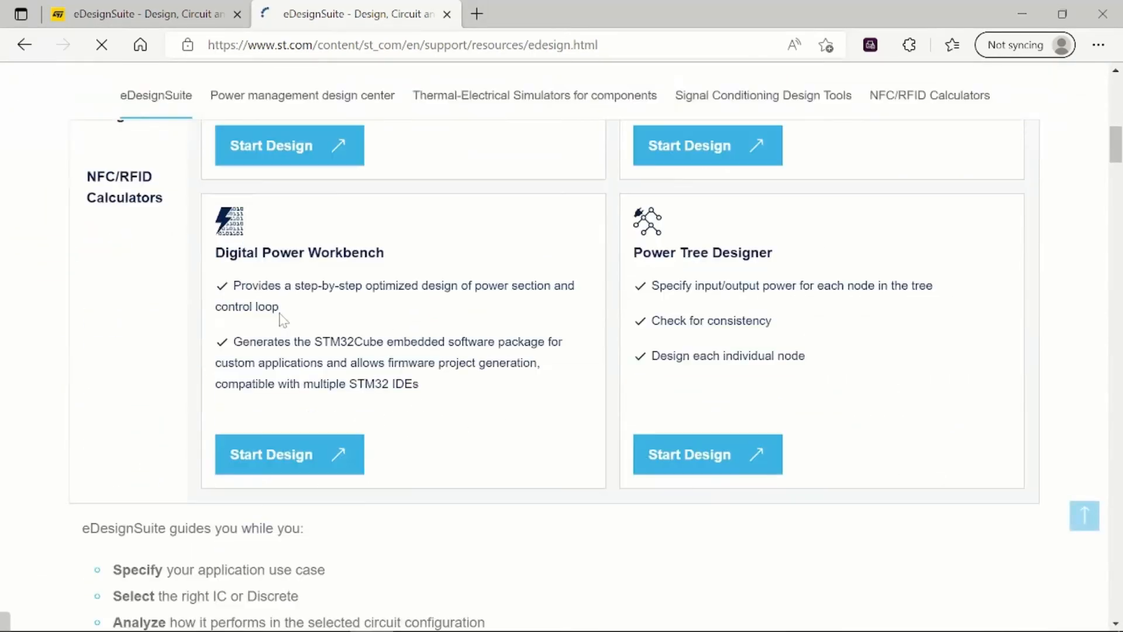
pyautogui.click(256, 466)
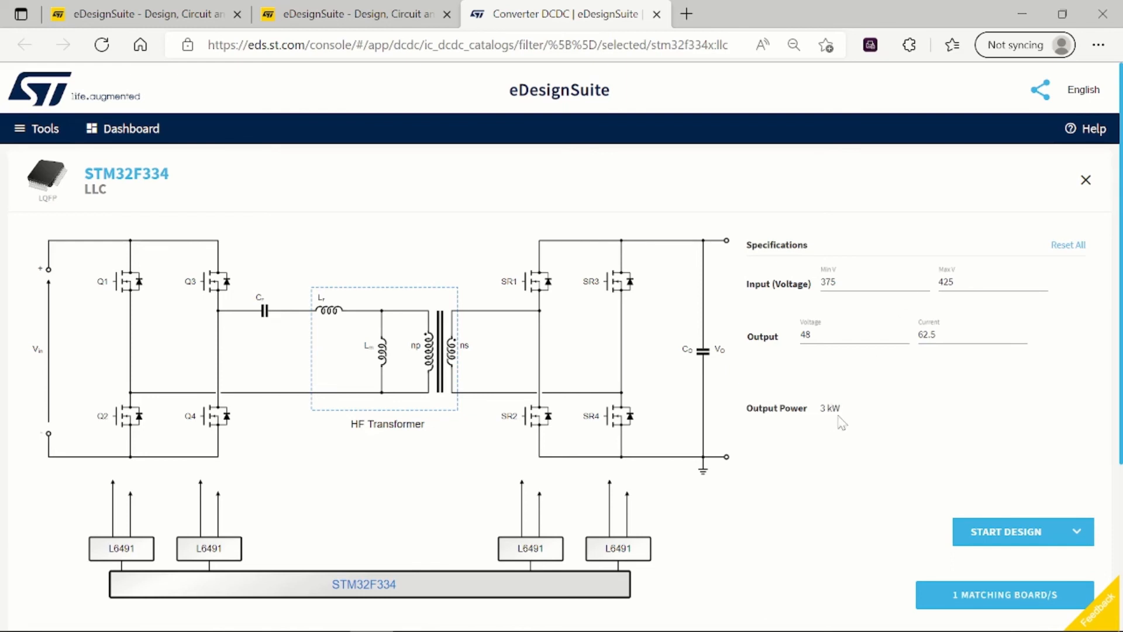
# Start the STM32F334 LLC converter design and open the firmware download section of its specification wizard
pyautogui.click(985, 531)
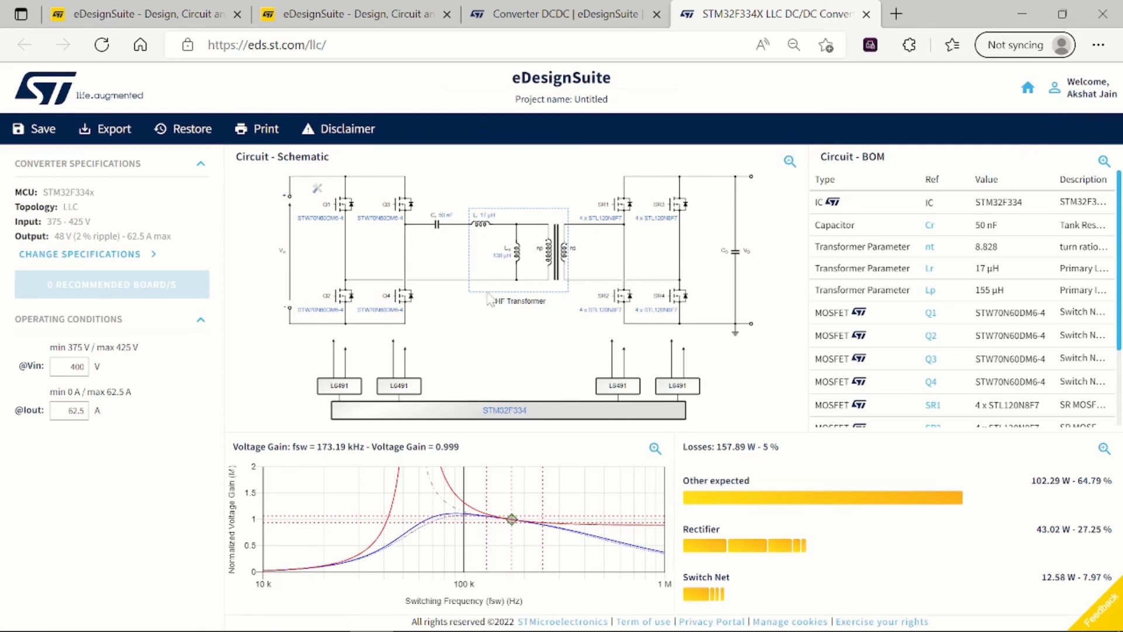
pyautogui.click(123, 258)
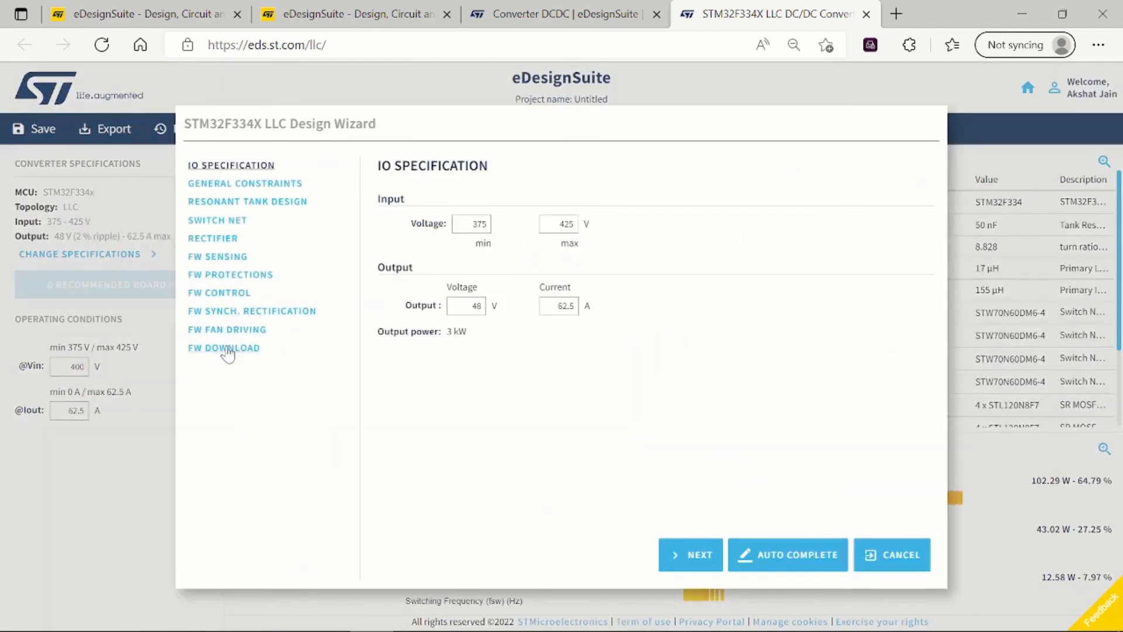
pyautogui.click(228, 350)
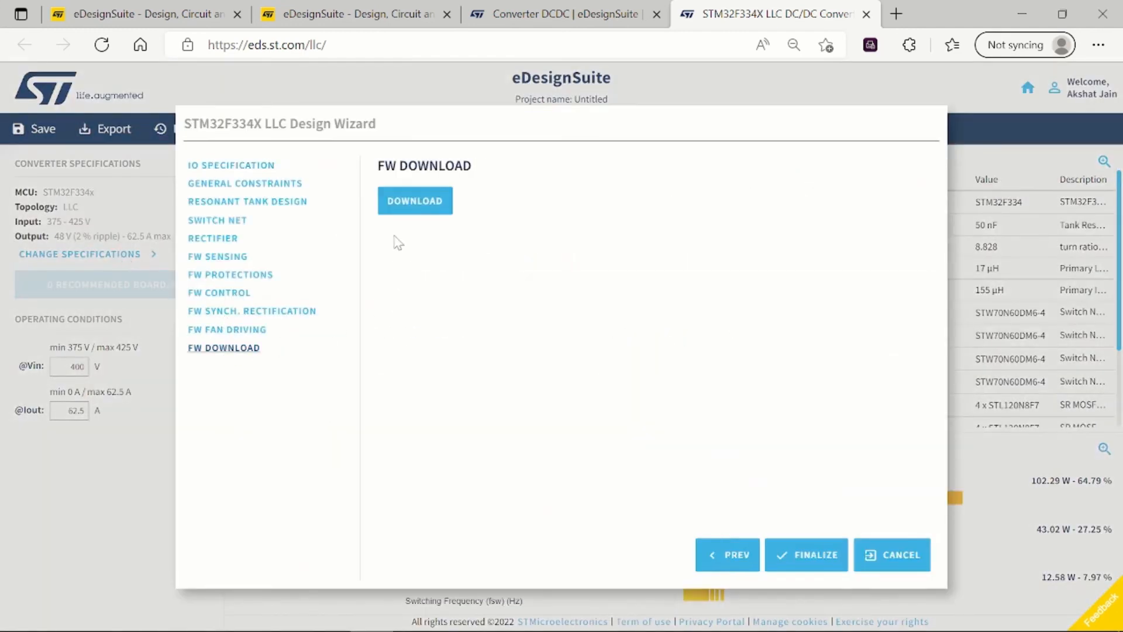